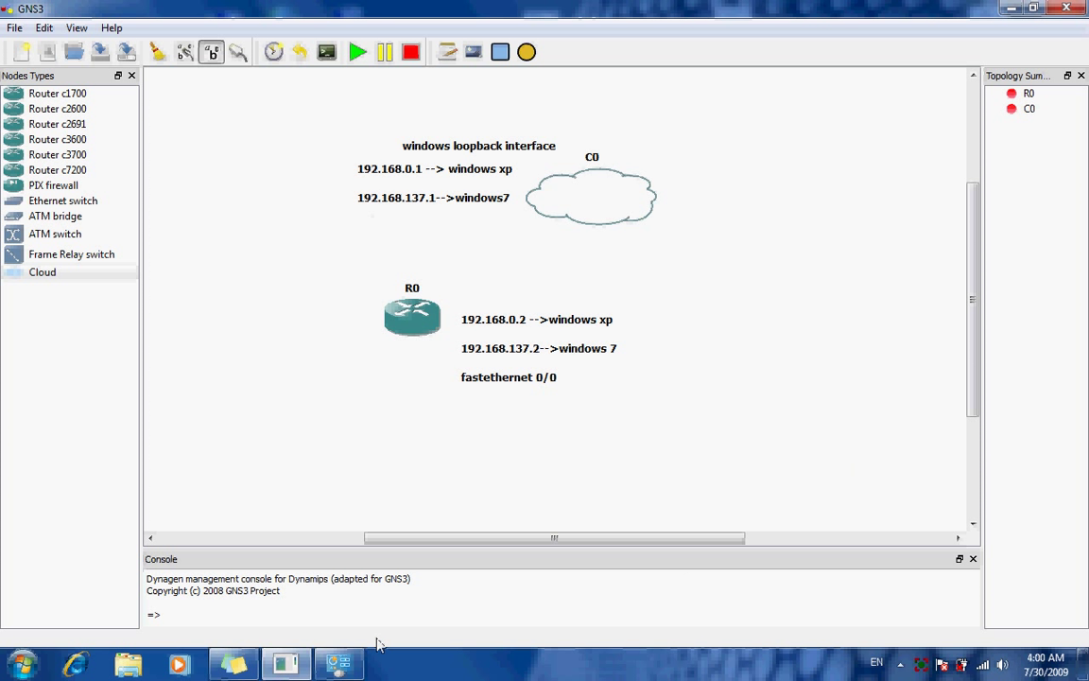
- Switch to Network Connections and check the Internet Protocol Version 4 address settings of the Loopback adapter
{"action": "left_click", "coordinate": [339, 664]}
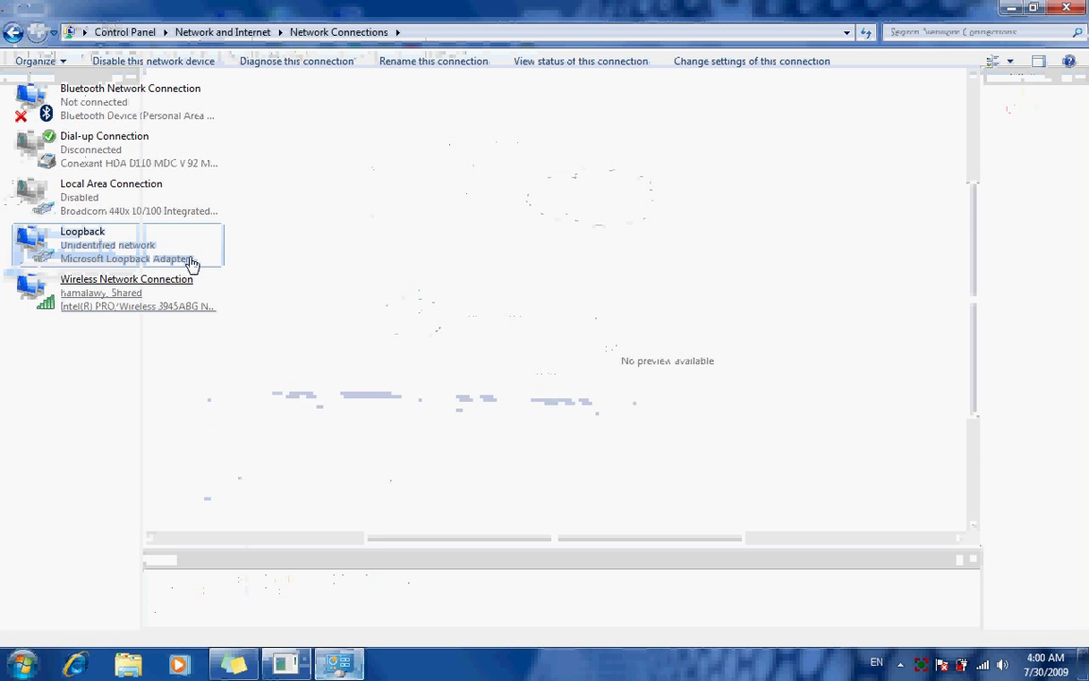
{"action": "right_click", "coordinate": [123, 249]}
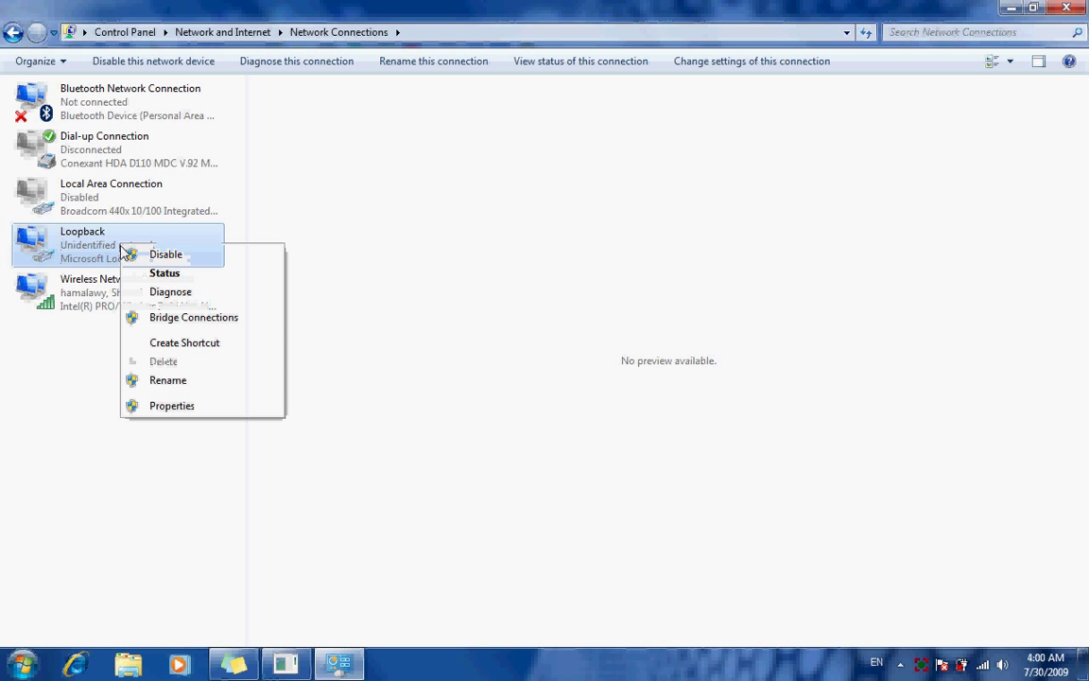
{"action": "left_click", "coordinate": [322, 238]}
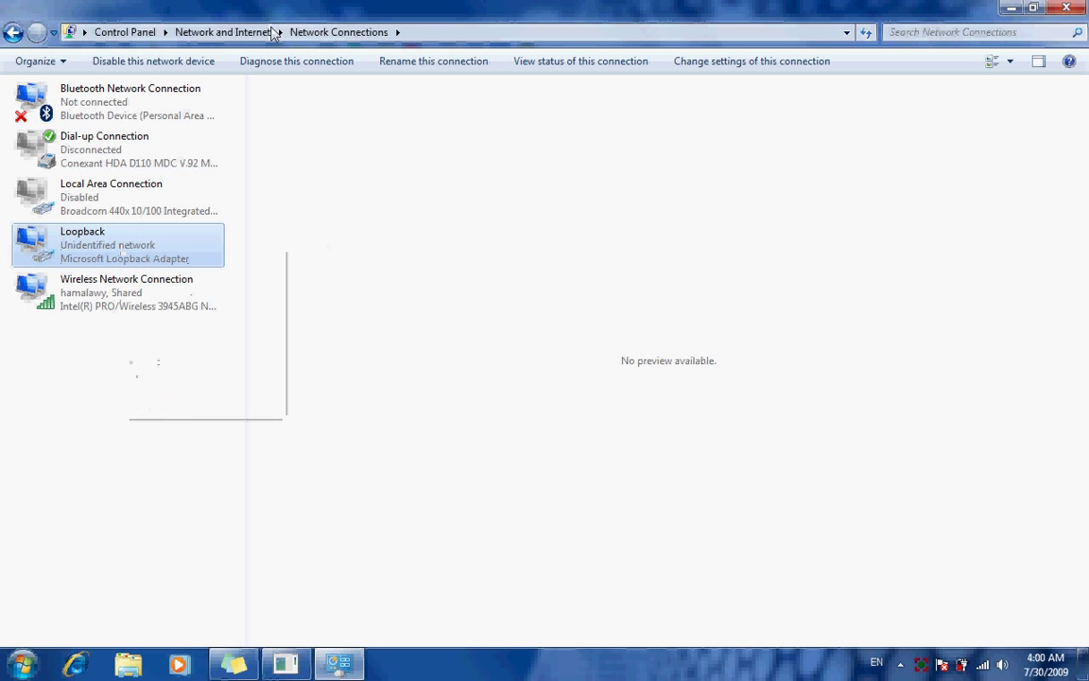
{"action": "right_click", "coordinate": [99, 258]}
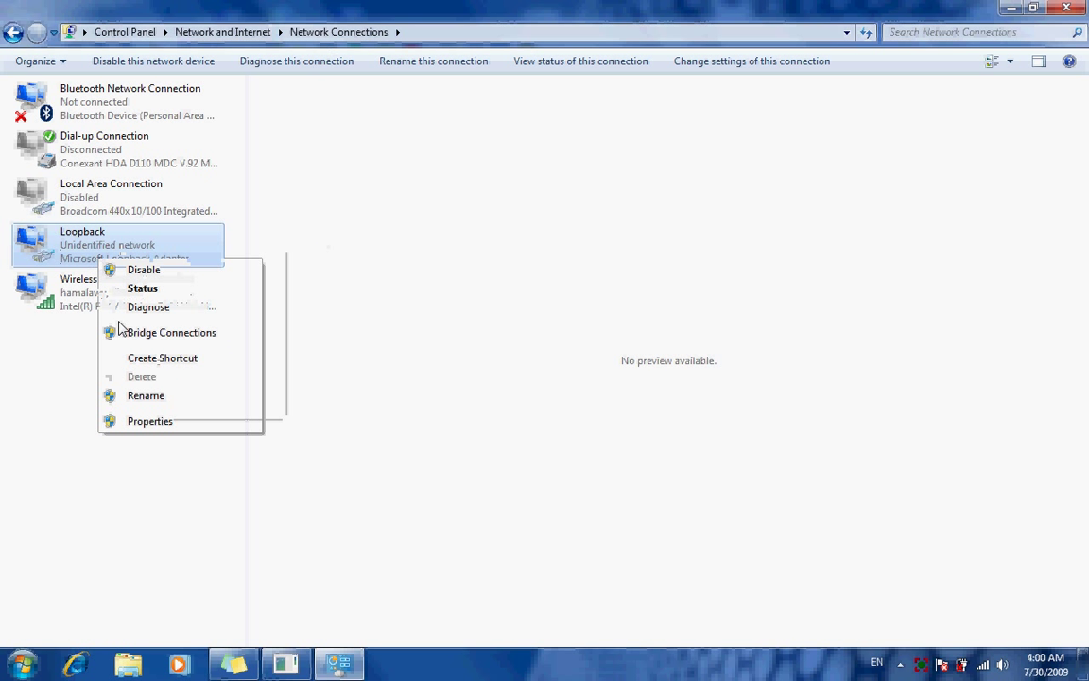
{"action": "left_click", "coordinate": [164, 421]}
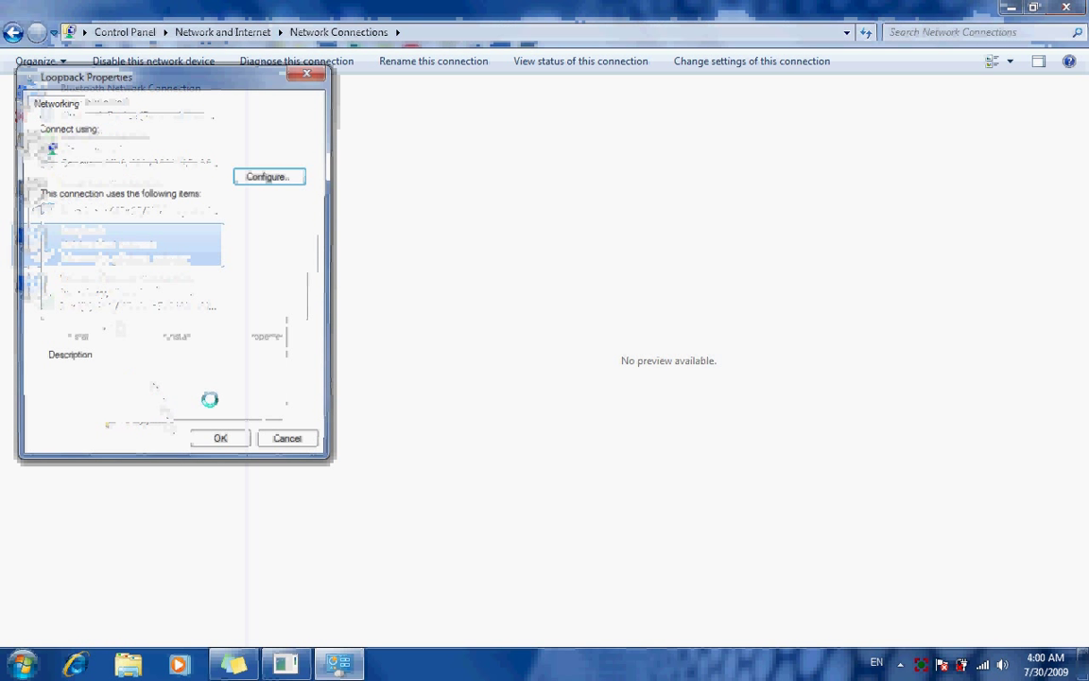
{"action": "left_click", "coordinate": [180, 270]}
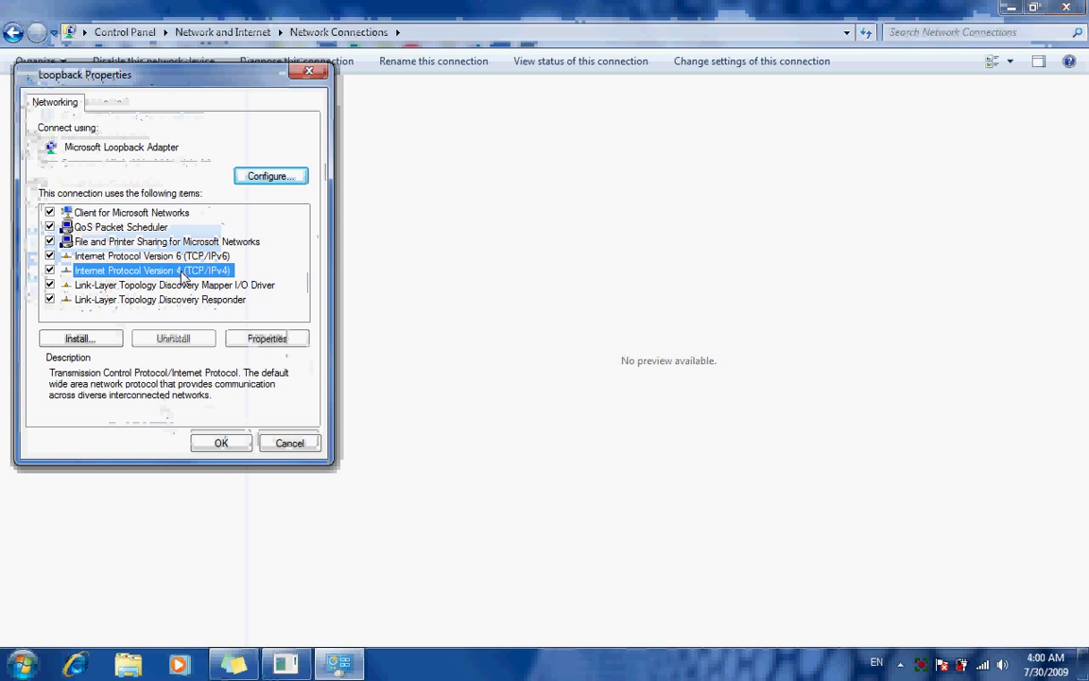
{"action": "left_click", "coordinate": [271, 344]}
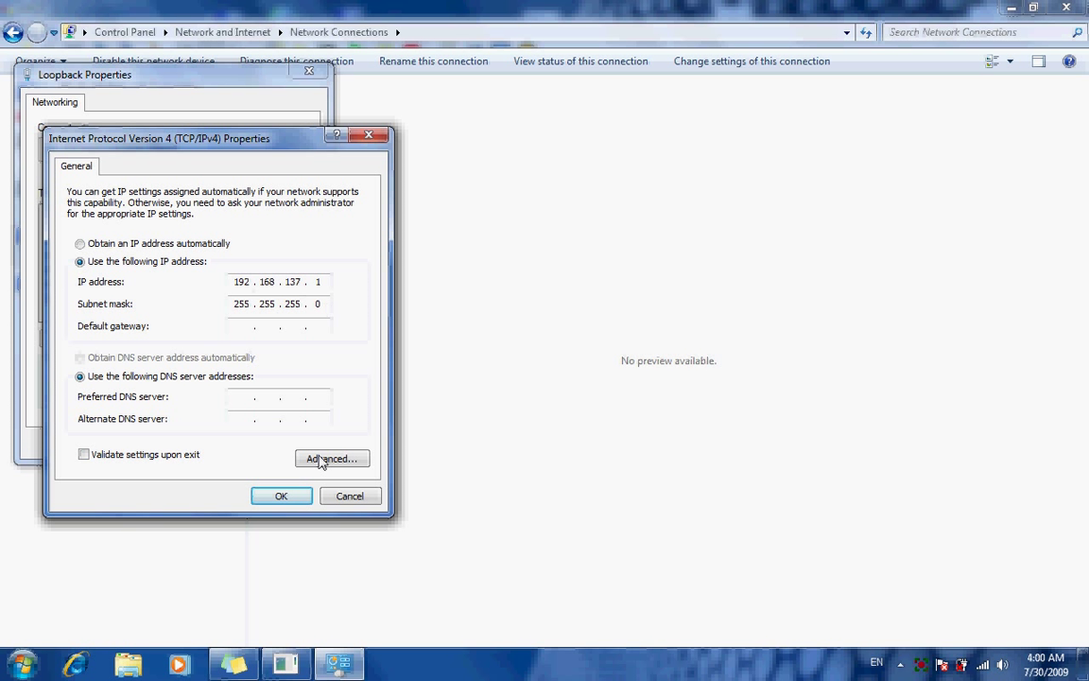
{"action": "left_click", "coordinate": [281, 495]}
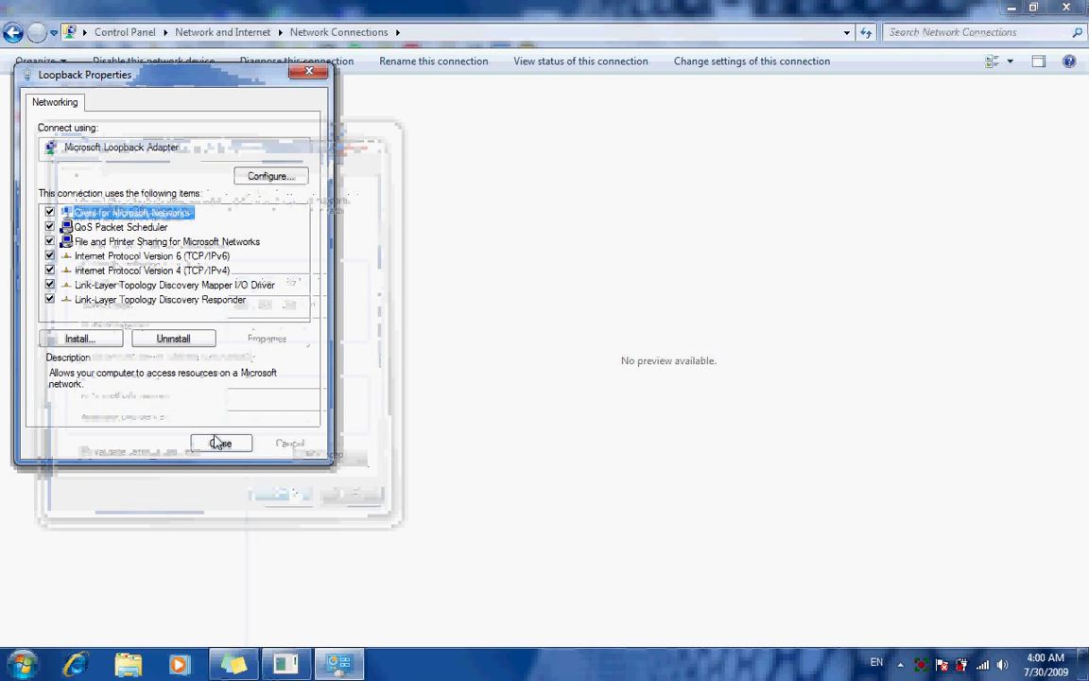
{"action": "left_click", "coordinate": [217, 441]}
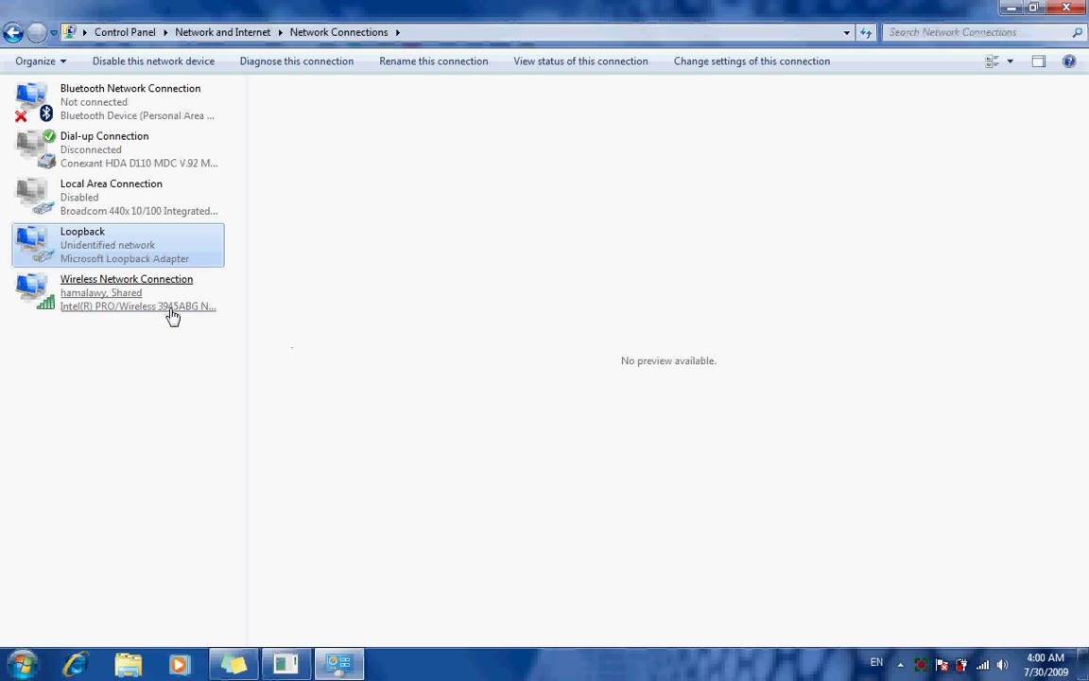
- Check the Internet Connection Sharing settings of the Wireless Network Connection
{"action": "left_click", "coordinate": [107, 305]}
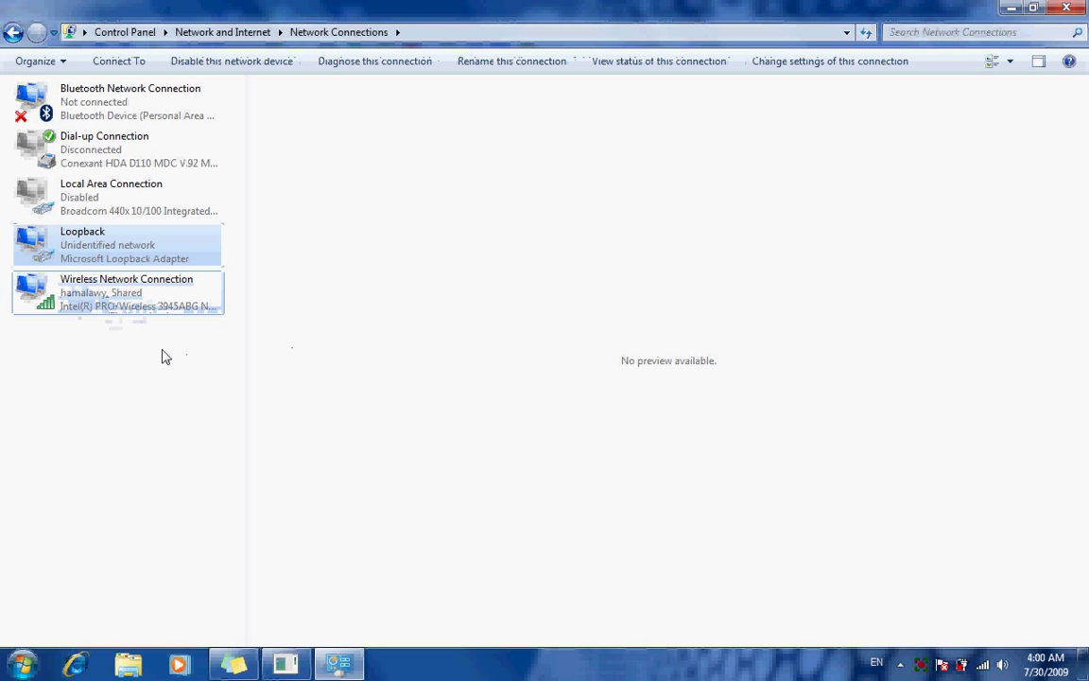
{"action": "right_click", "coordinate": [92, 301]}
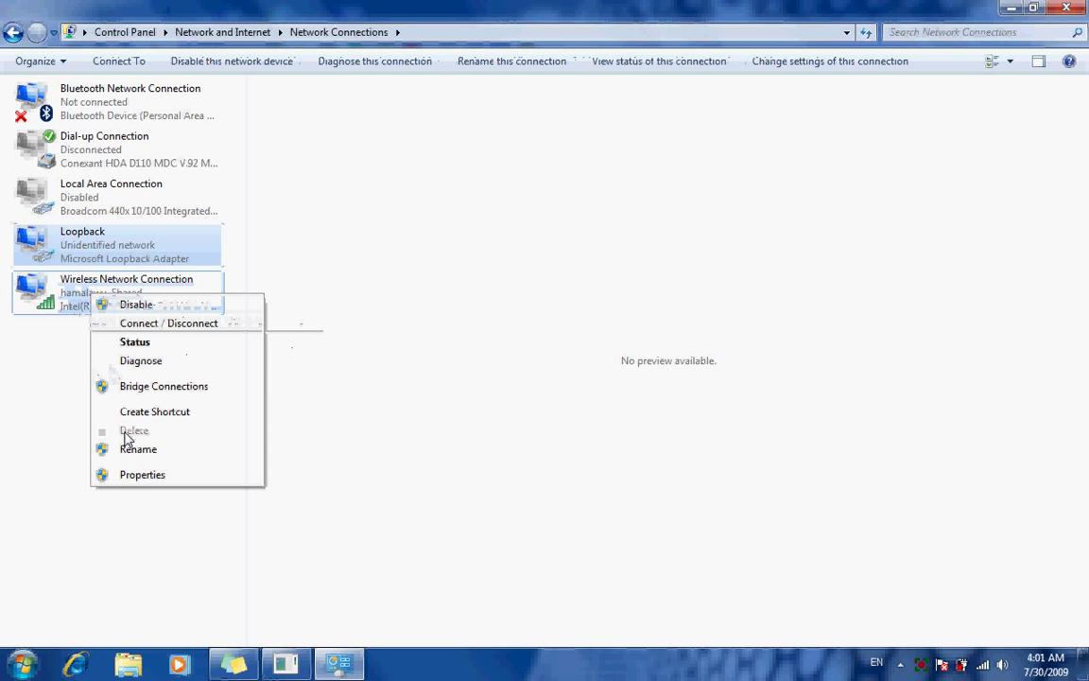
{"action": "left_click", "coordinate": [146, 476]}
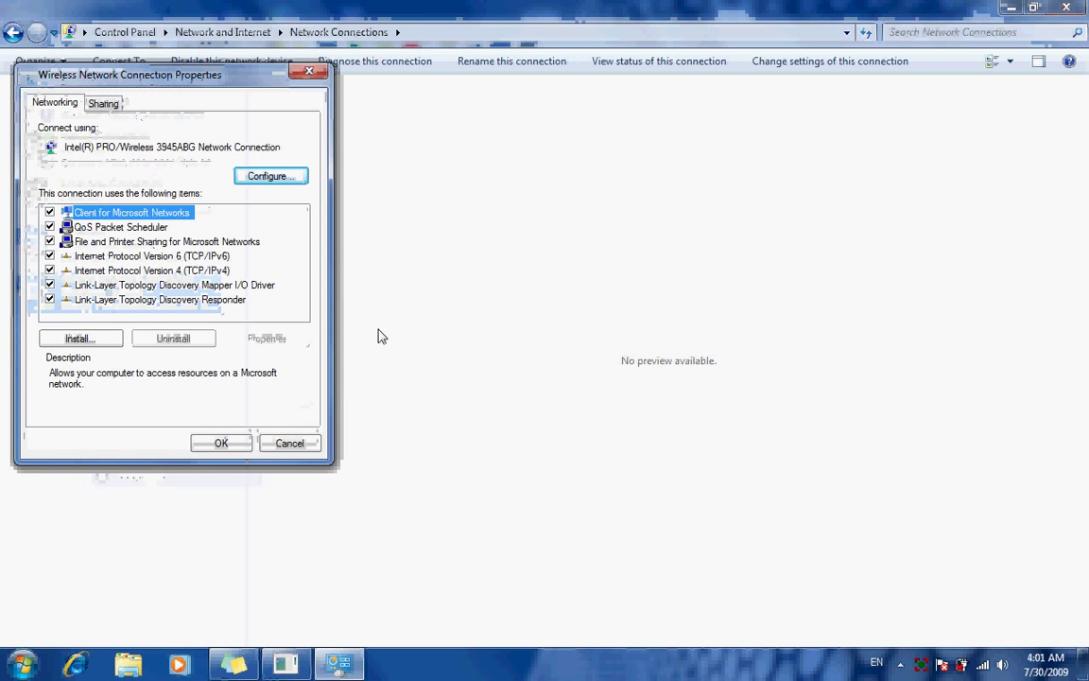
{"action": "left_click", "coordinate": [106, 106]}
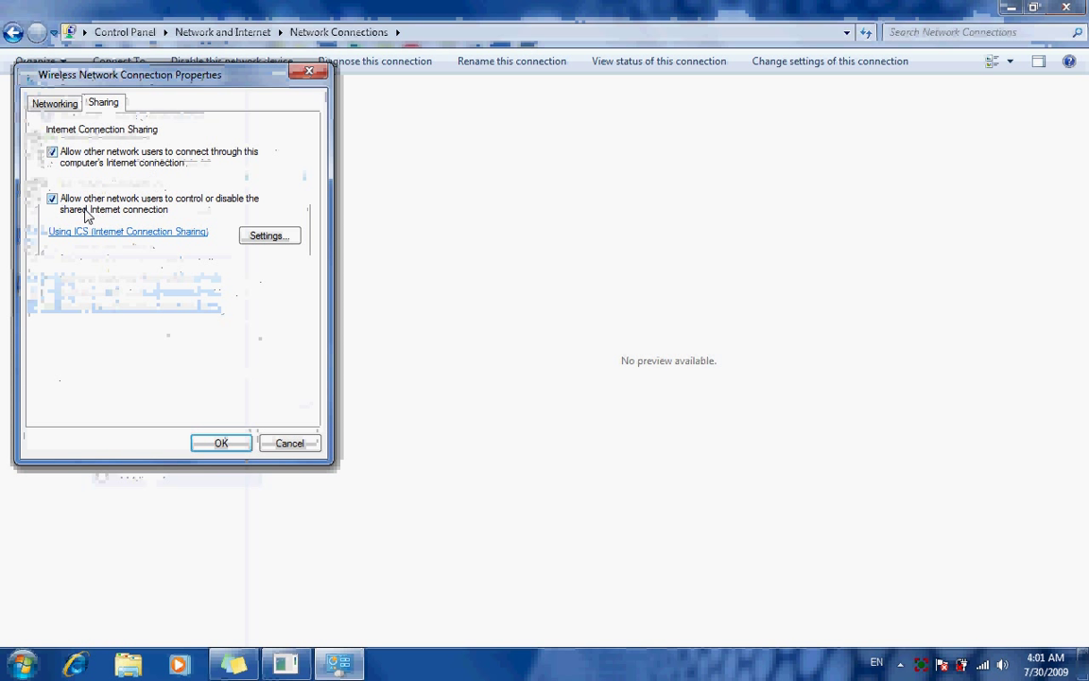
{"action": "left_click", "coordinate": [221, 443]}
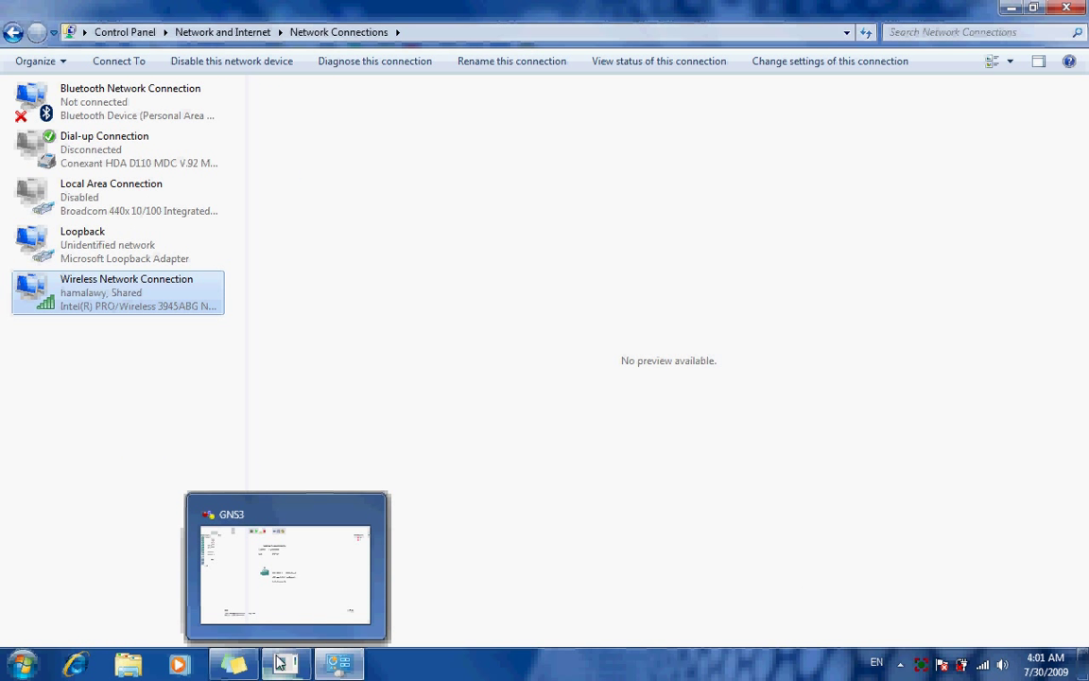
- Switch to GNS3 and add the MS LoopBack Driver adapter to cloud C0 as a generic Ethernet NIO
{"action": "left_click", "coordinate": [280, 663]}
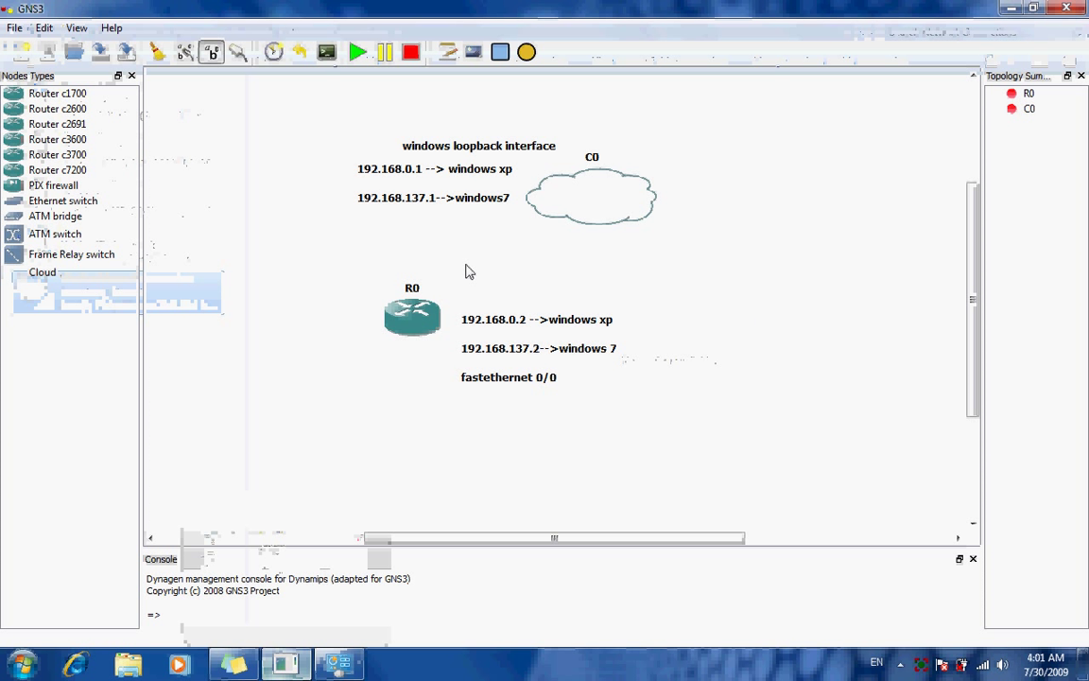
{"action": "right_click", "coordinate": [576, 194]}
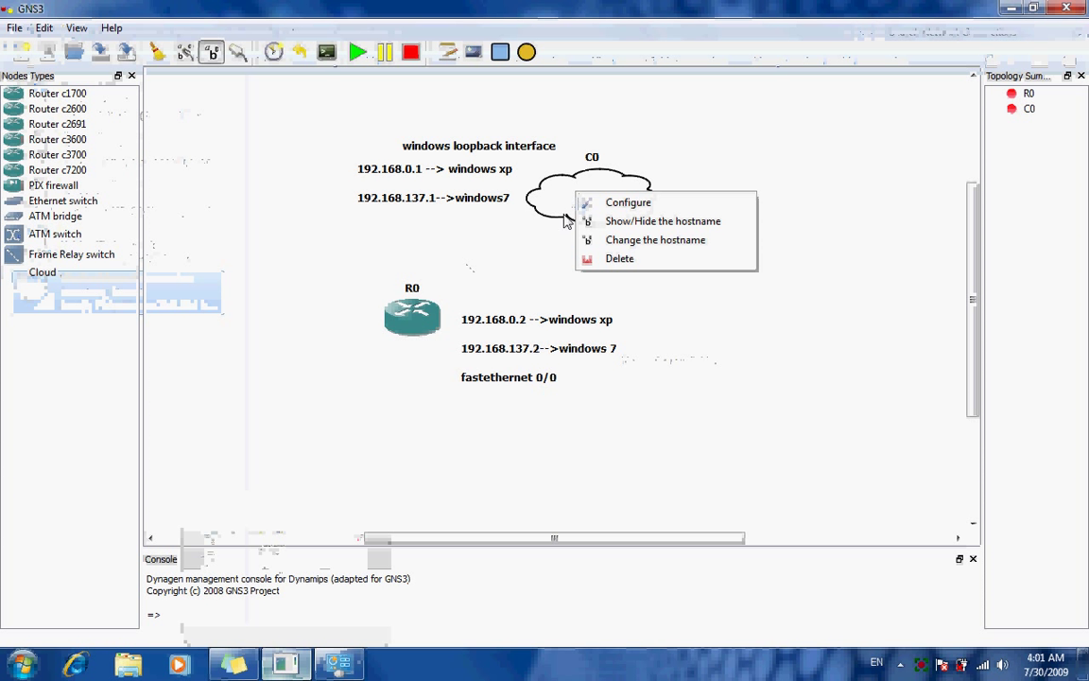
{"action": "left_click", "coordinate": [565, 215]}
{"action": "right_click", "coordinate": [567, 210]}
{"action": "left_click", "coordinate": [581, 214]}
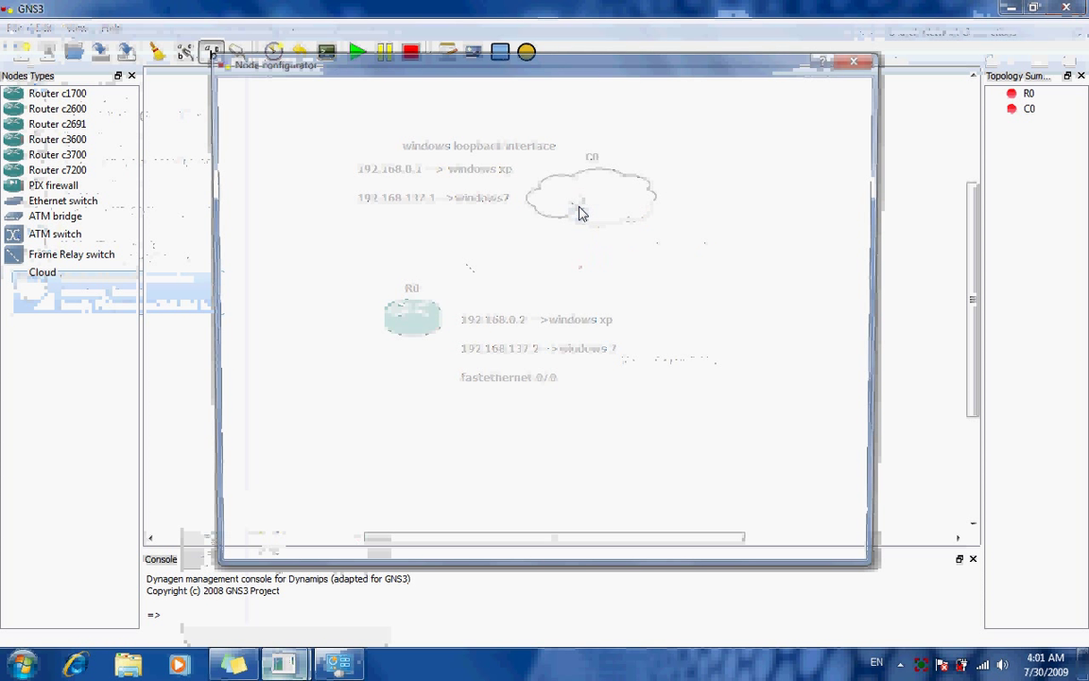
{"action": "left_click", "coordinate": [266, 109]}
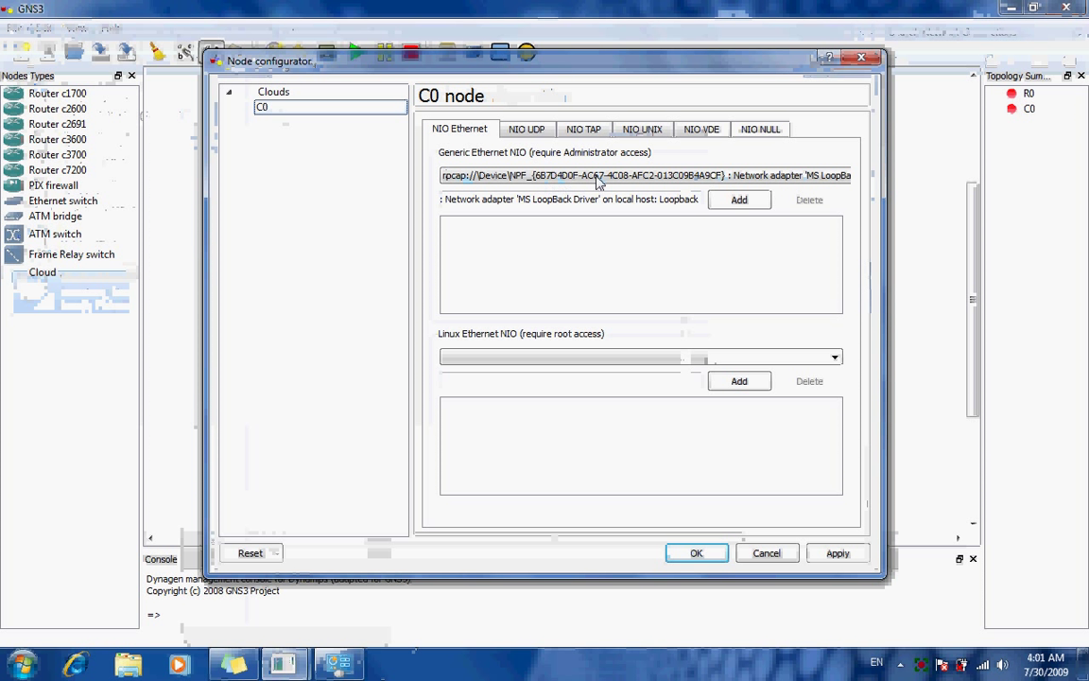
{"action": "left_click", "coordinate": [598, 178]}
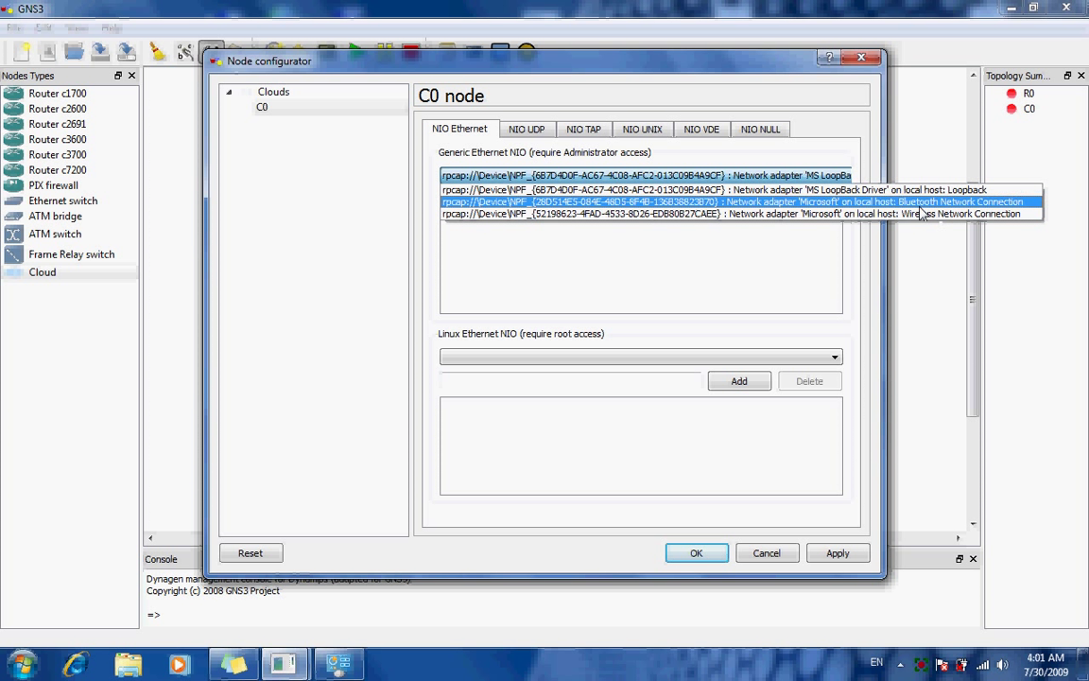
{"action": "left_click", "coordinate": [823, 194]}
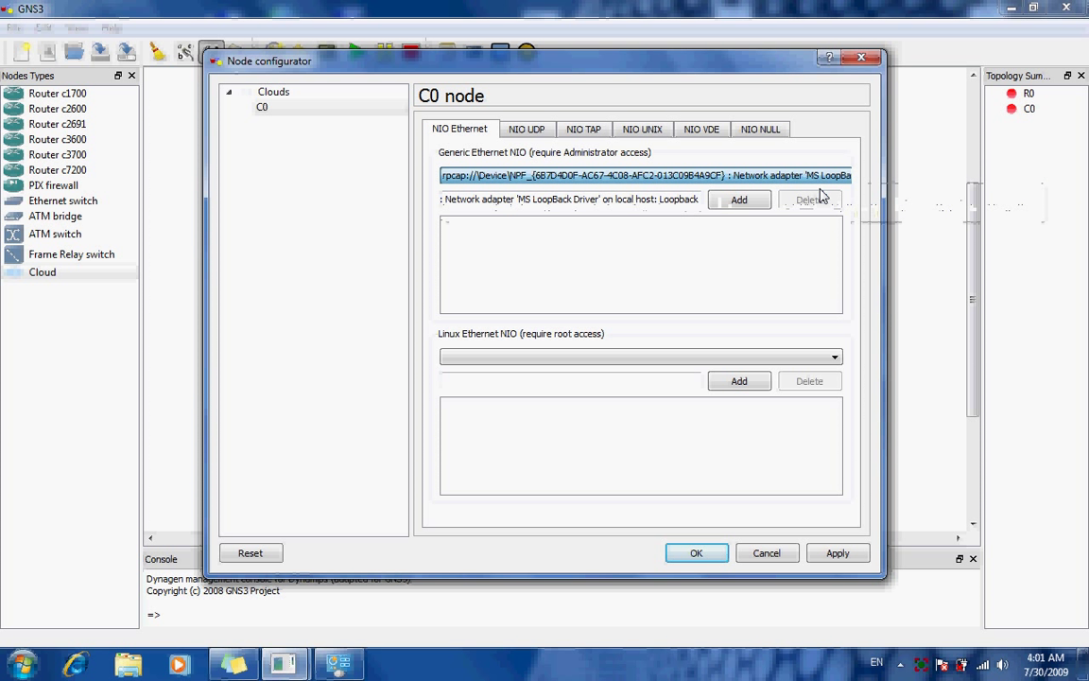
{"action": "left_click", "coordinate": [740, 202]}
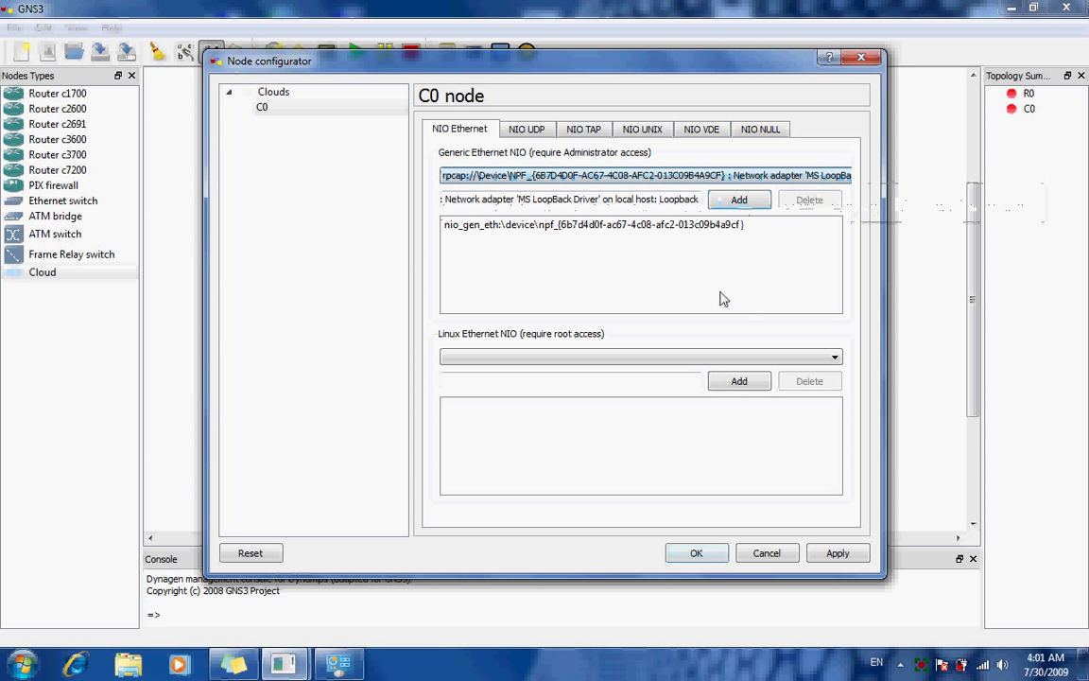
{"action": "left_click", "coordinate": [697, 553]}
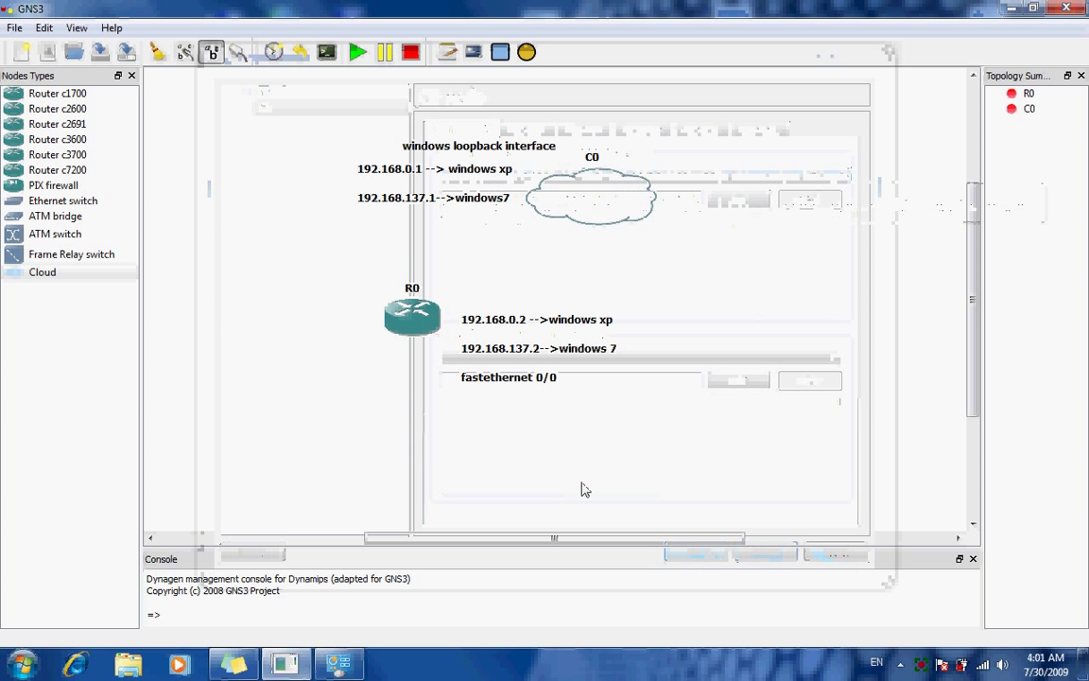
- Link cloud C0 to router R0 with a FastEthernet connection and start all IOS instances
{"action": "left_click", "coordinate": [238, 55]}
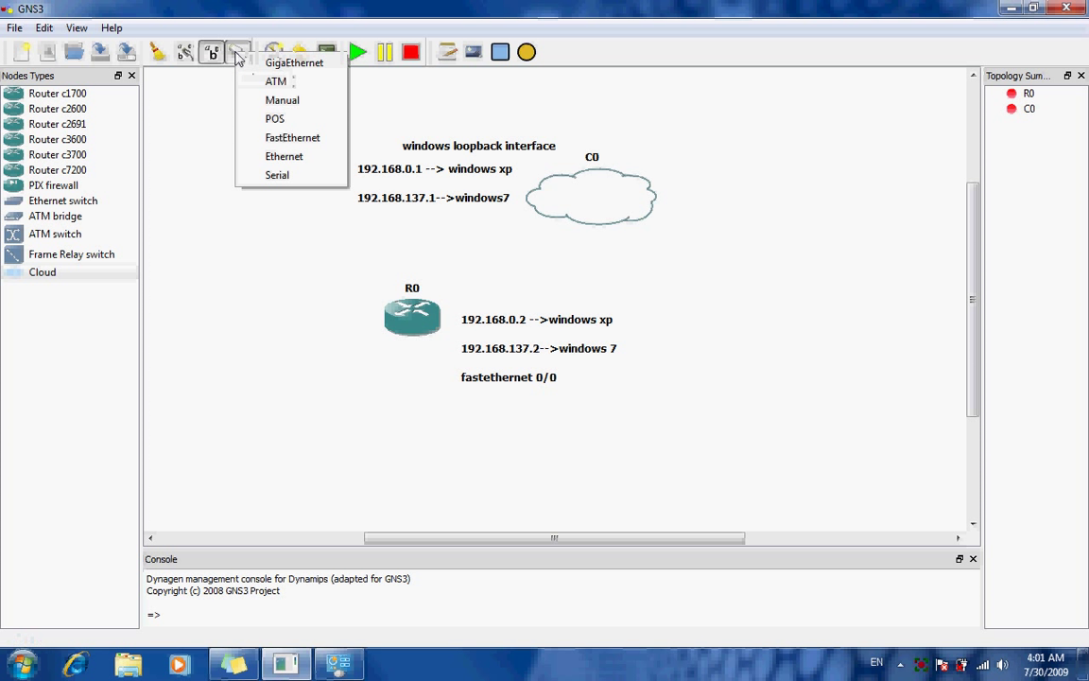
{"action": "left_click", "coordinate": [283, 138]}
{"action": "left_click", "coordinate": [570, 211]}
{"action": "left_click", "coordinate": [581, 218]}
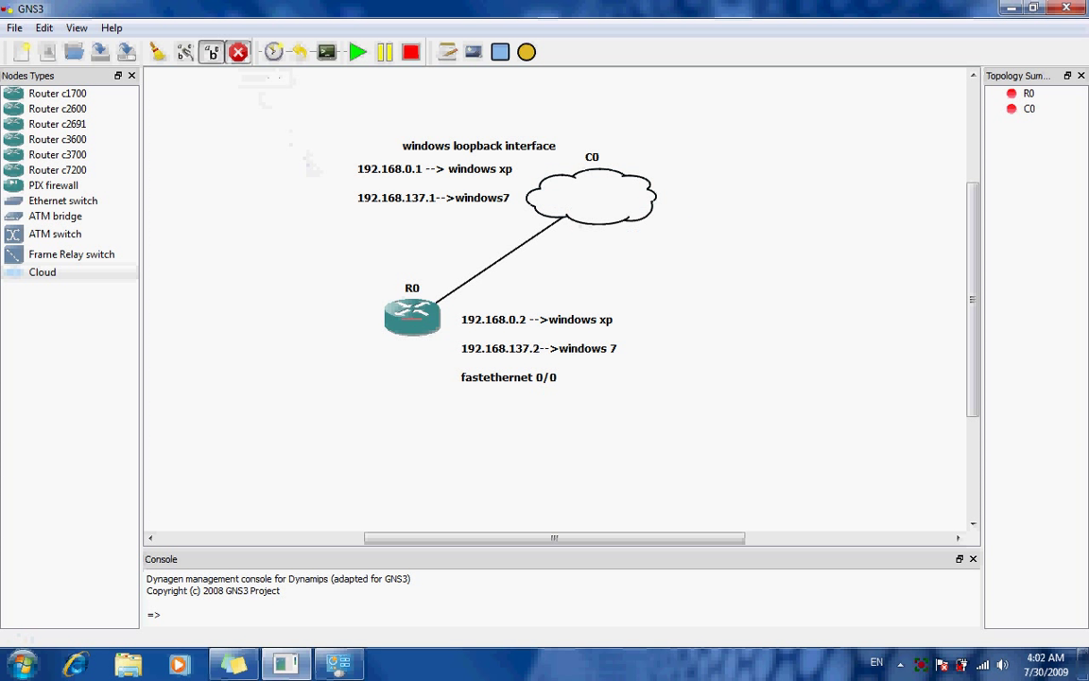
{"action": "left_click", "coordinate": [412, 318]}
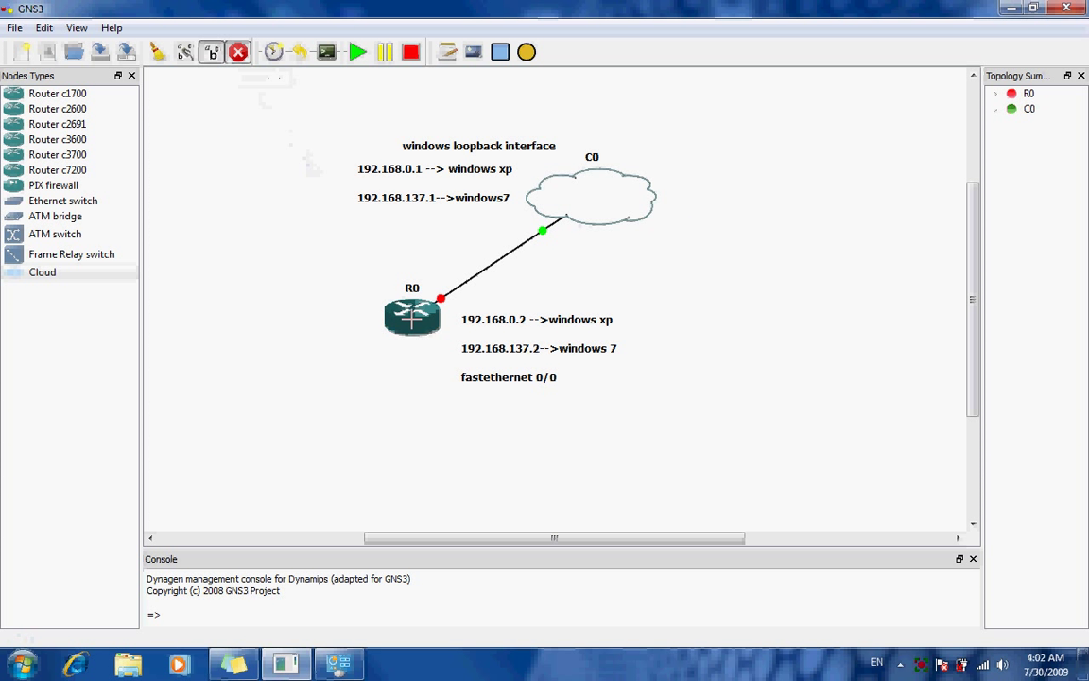
{"action": "left_click", "coordinate": [358, 54]}
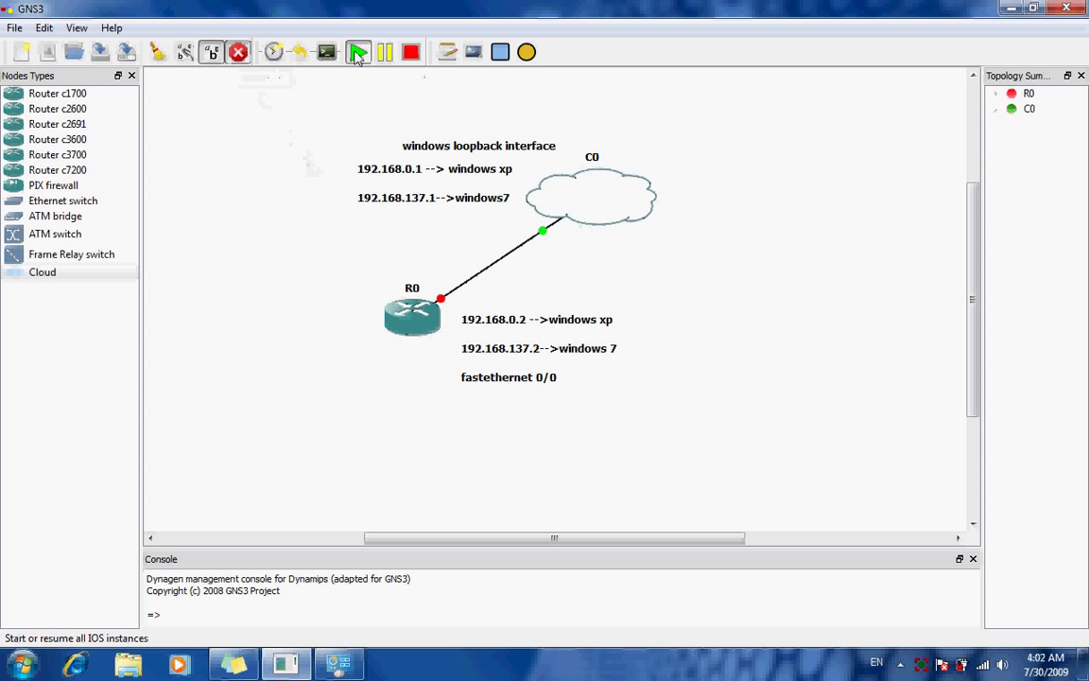
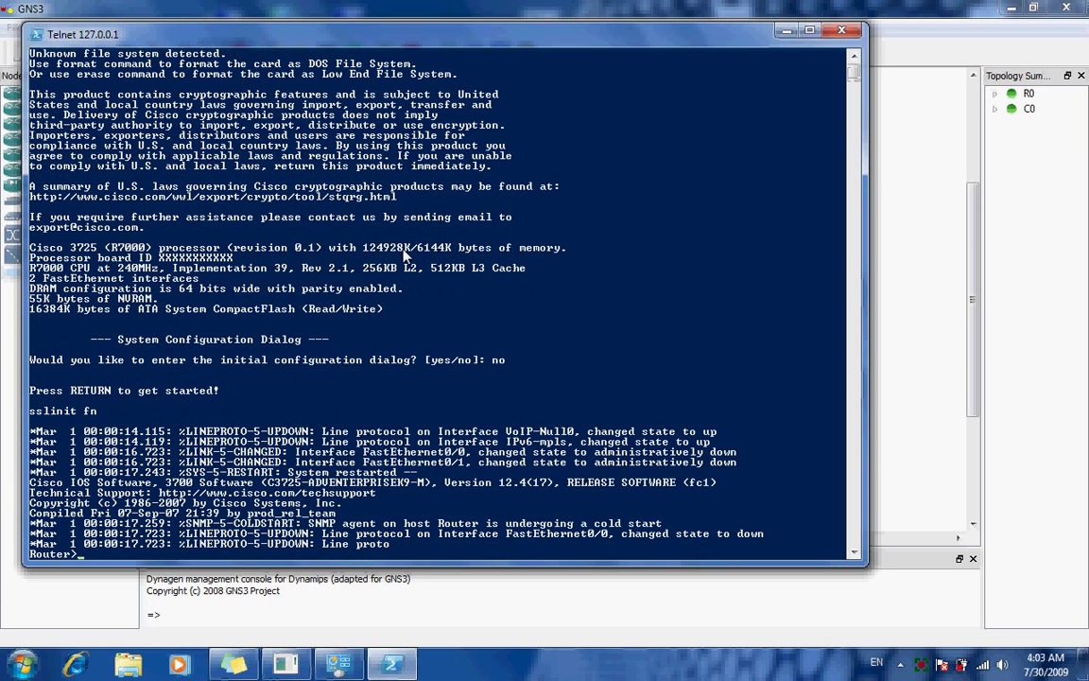
- Bring up the prompt in the router's Telnet console and enter global configuration mode with en and conf t
{"action": "key", "text": "Return"}
{"action": "key", "text": "Return"}
{"action": "key", "text": "Return"}
{"action": "key", "text": "Return"}
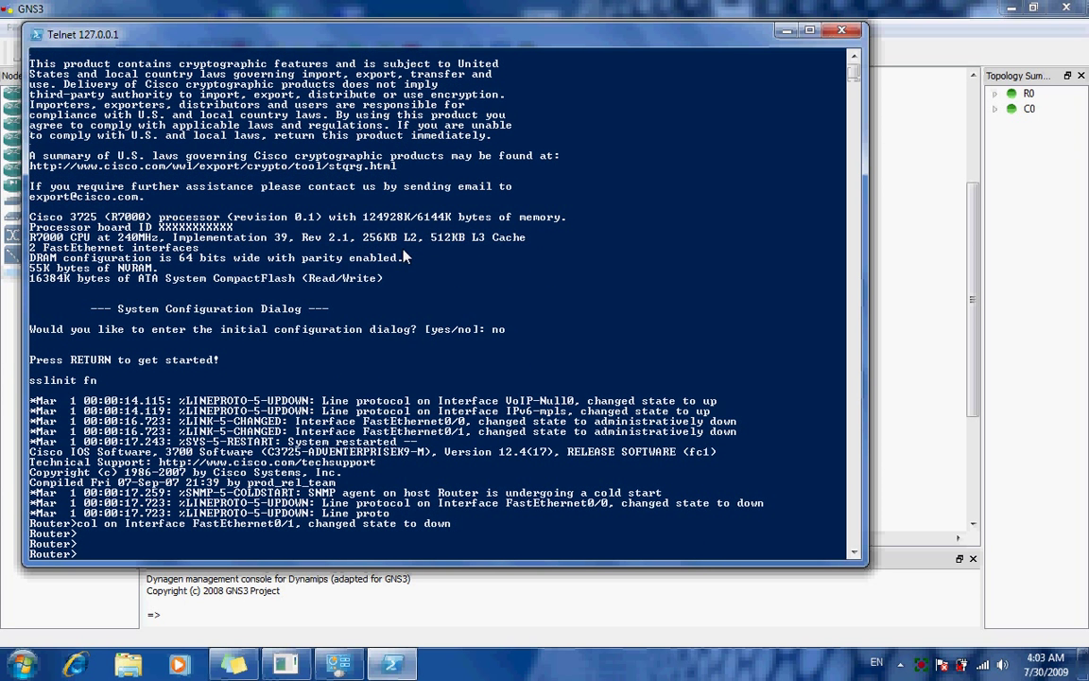
{"action": "type", "text": "en"}
{"action": "key", "text": "Return"}
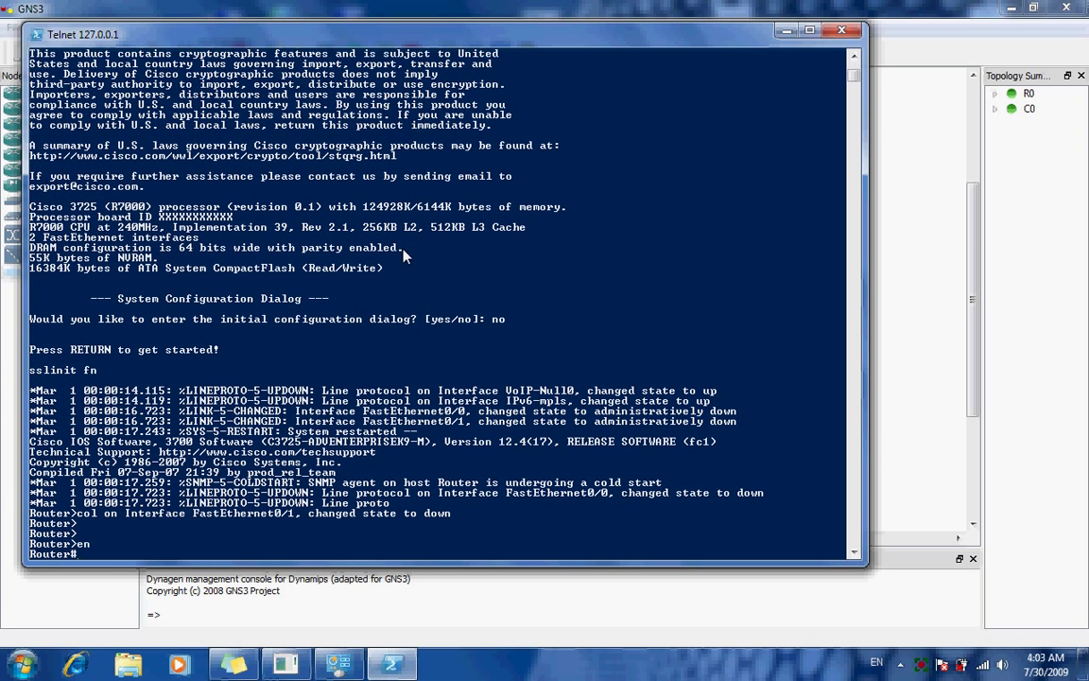
{"action": "type", "text": "conf t"}
{"action": "key", "text": "Return"}
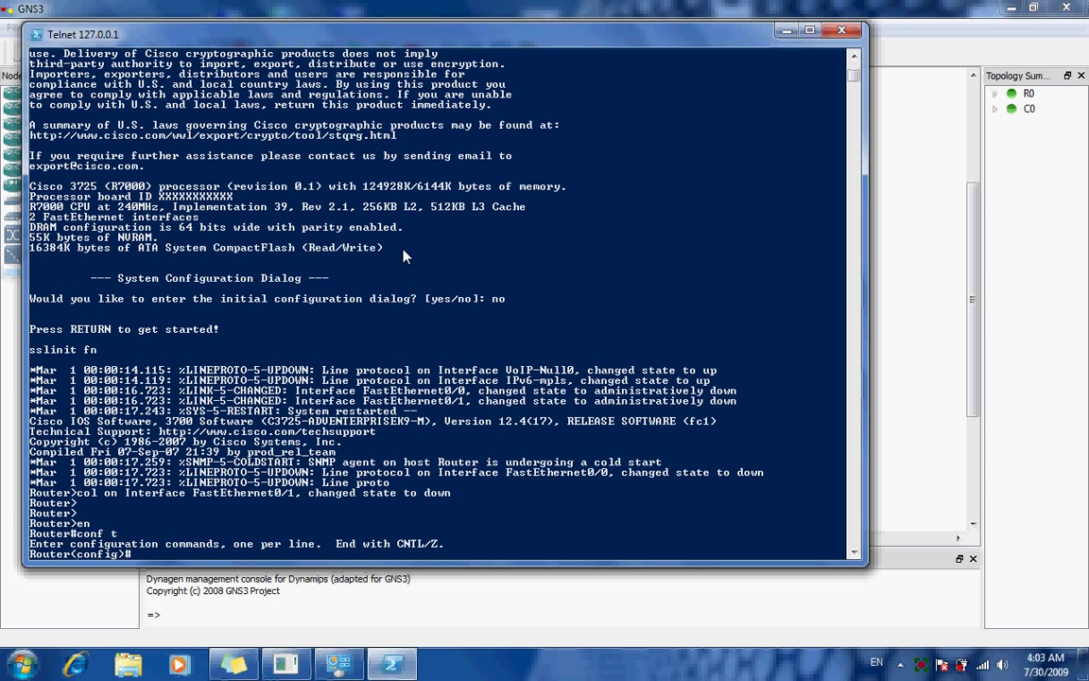
{"action": "key", "text": "Return"}
- Configure interface f0/0 with IP address 192.168.137.2 and mask 255.255.255.0, and enable it with no shut
{"action": "type", "text": "int f"}
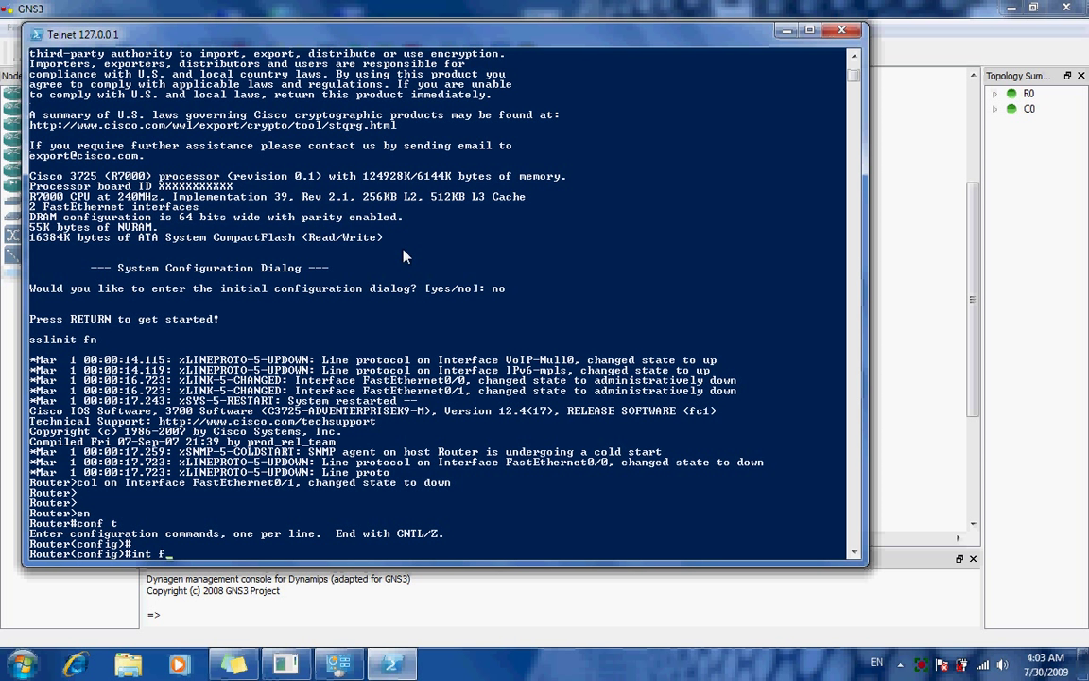
{"action": "type", "text": "0/0"}
{"action": "key", "text": "Return"}
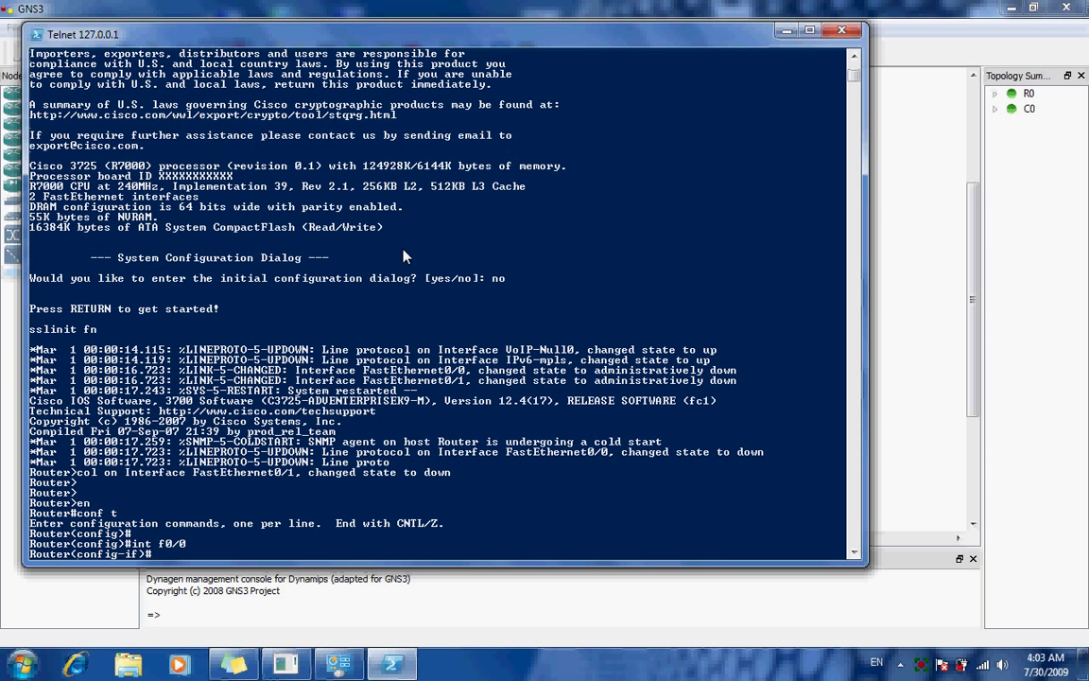
{"action": "type", "text": "ip add 192.168.13"}
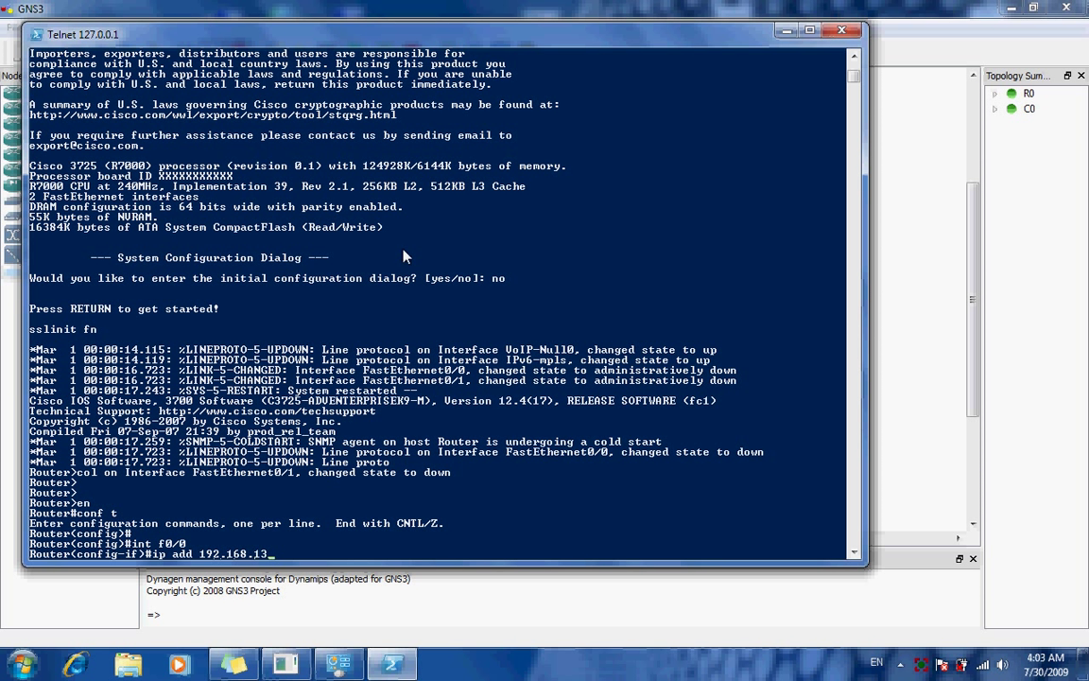
{"action": "type", "text": "7.2 255.255.255.0"}
{"action": "key", "text": "Return"}
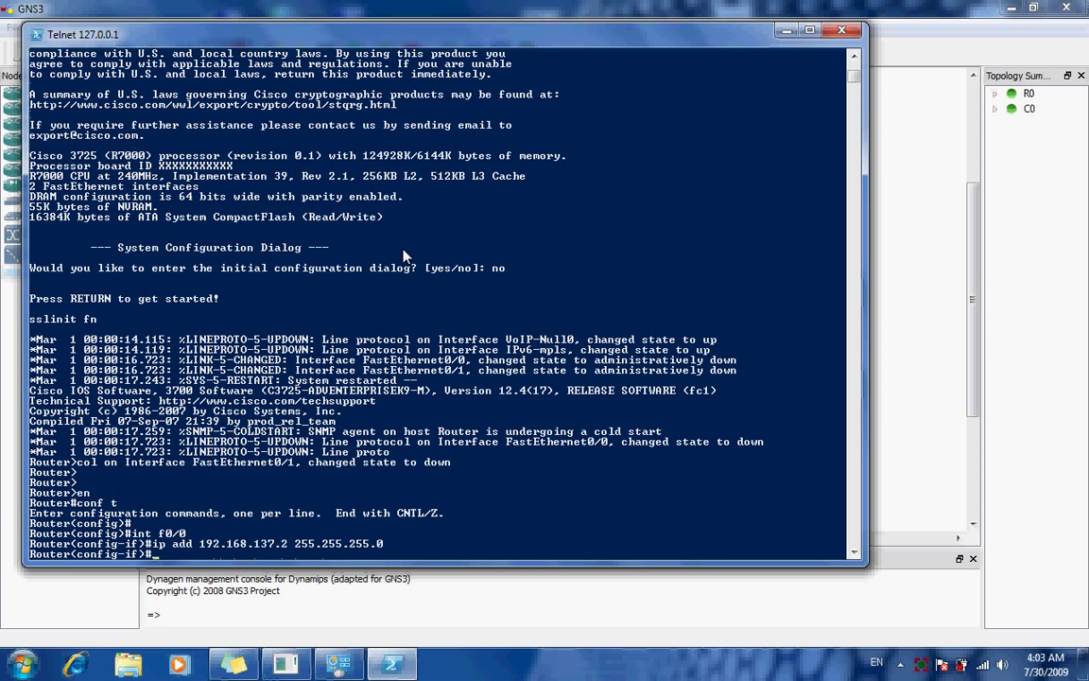
{"action": "type", "text": "no shut"}
{"action": "key", "text": "Return"}
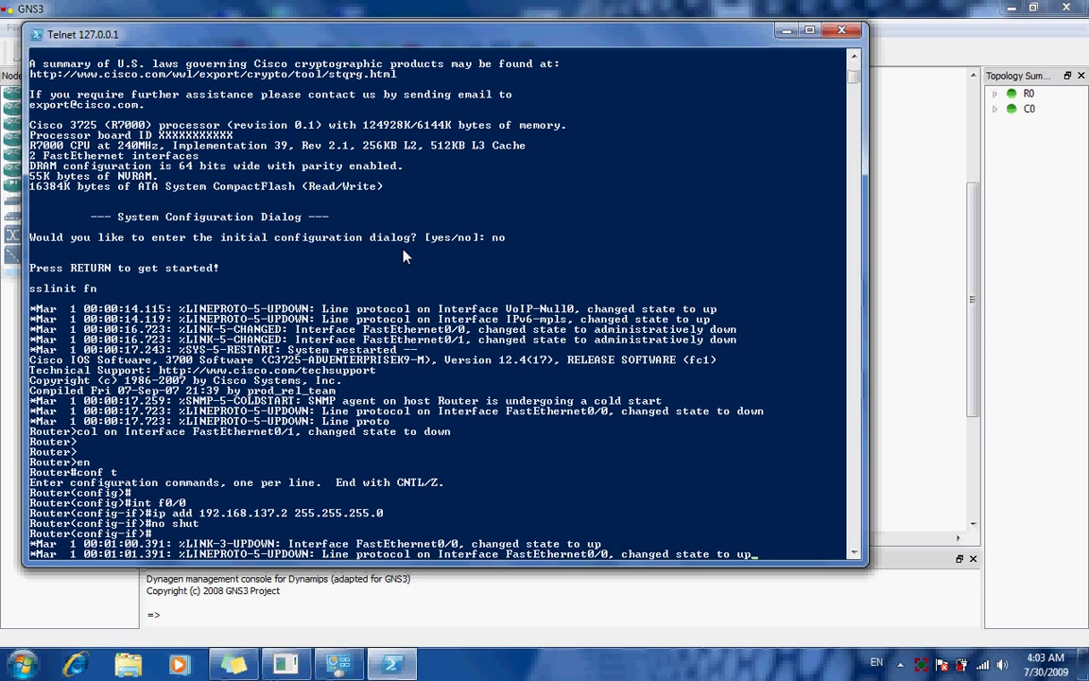
- Try to ping 198.168.137.1 from the router's interface configuration mode
{"action": "key", "text": "Return"}
{"action": "key", "text": "Return"}
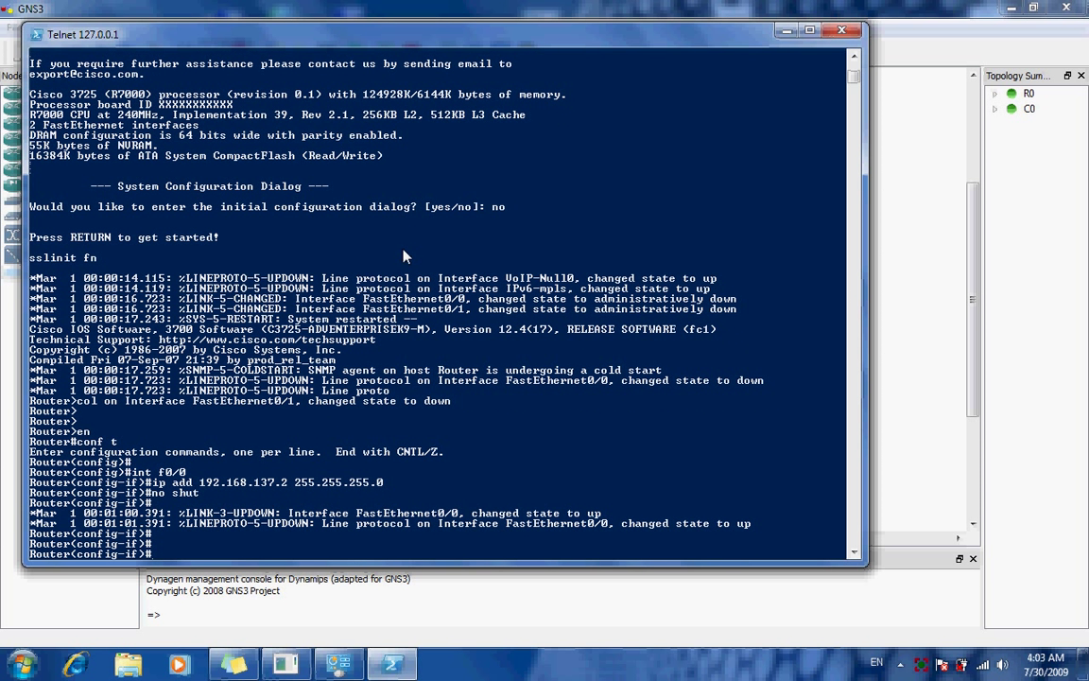
{"action": "type", "text": "ping 198.168.137.1"}
{"action": "key", "text": "Return"}
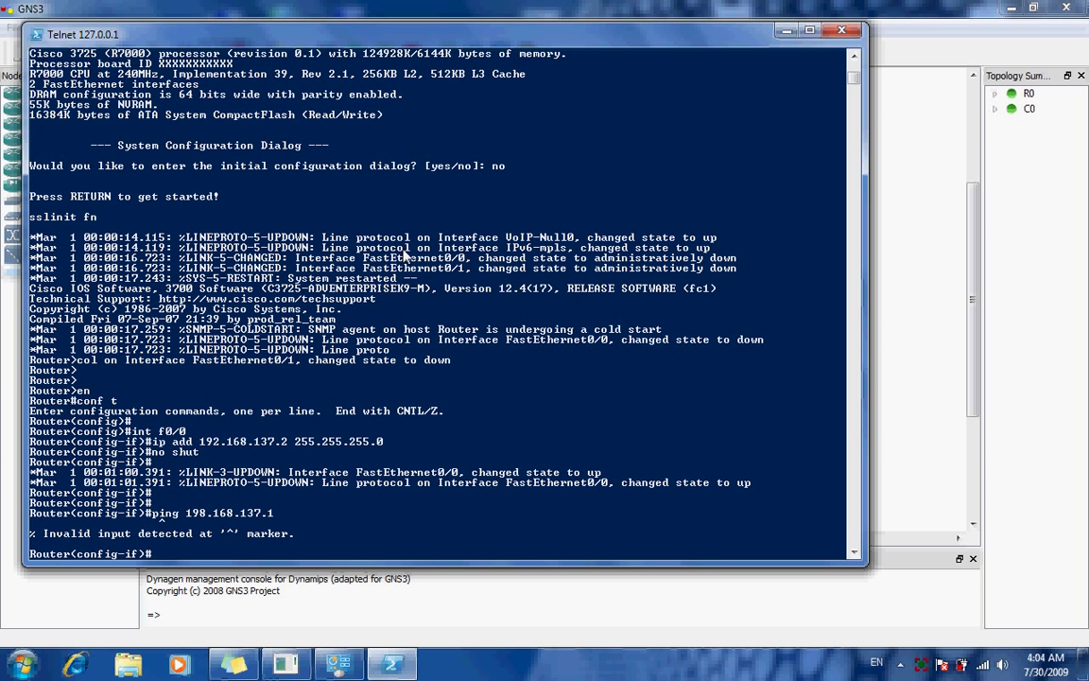
- Leave configuration mode on the router and ping the host's loopback adapter address 192.168.137.1
{"action": "key", "text": "ctrl+z"}
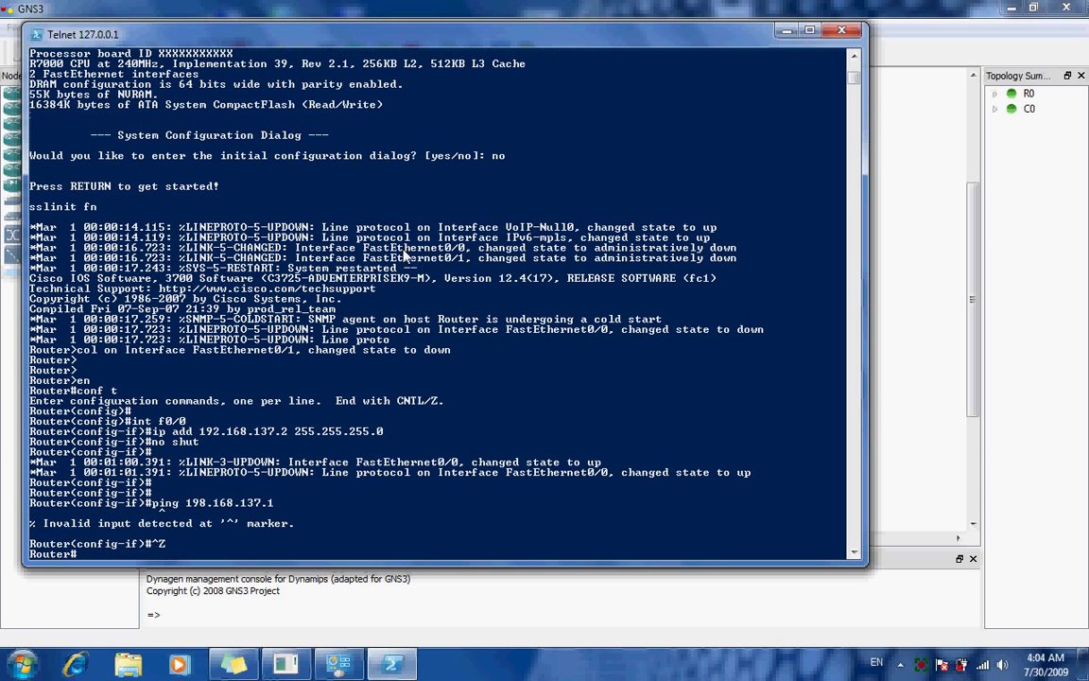
{"action": "type", "text": "ping "}
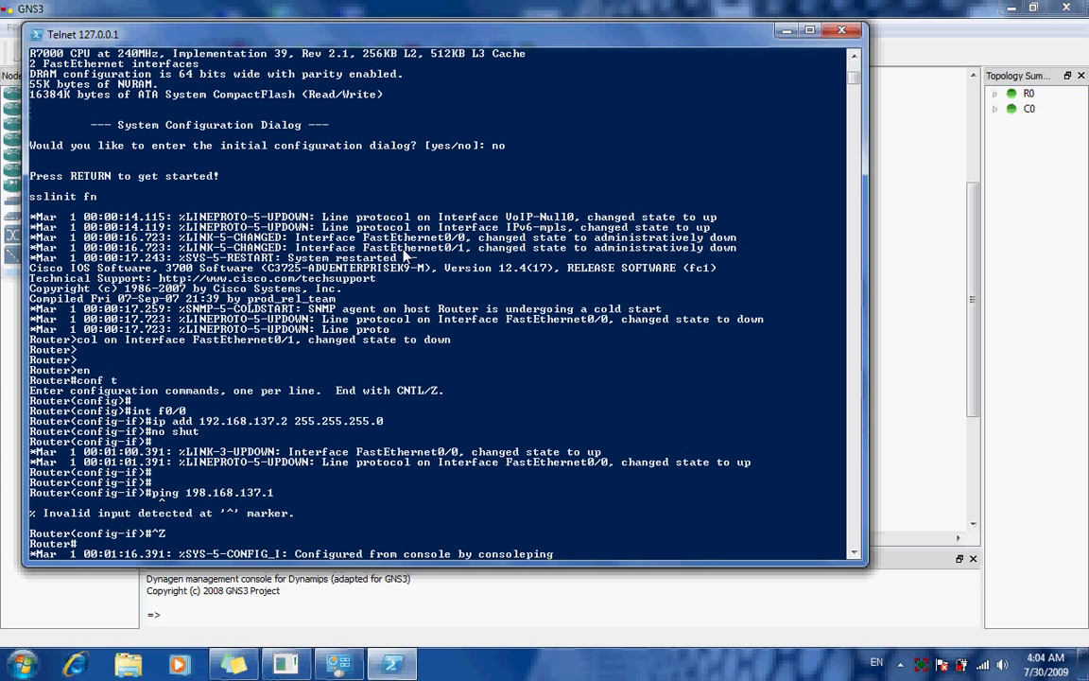
{"action": "type", "text": "192.168.137.1"}
{"action": "key", "text": "Return"}
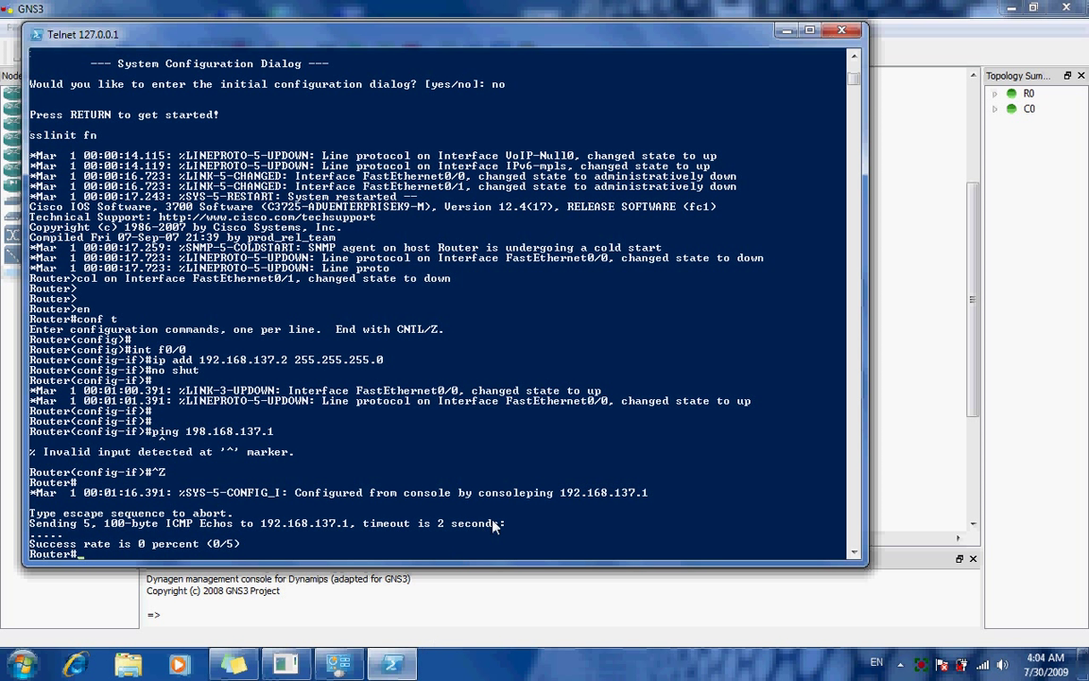
{"action": "key", "text": "Return"}
{"action": "key", "text": "Return"}
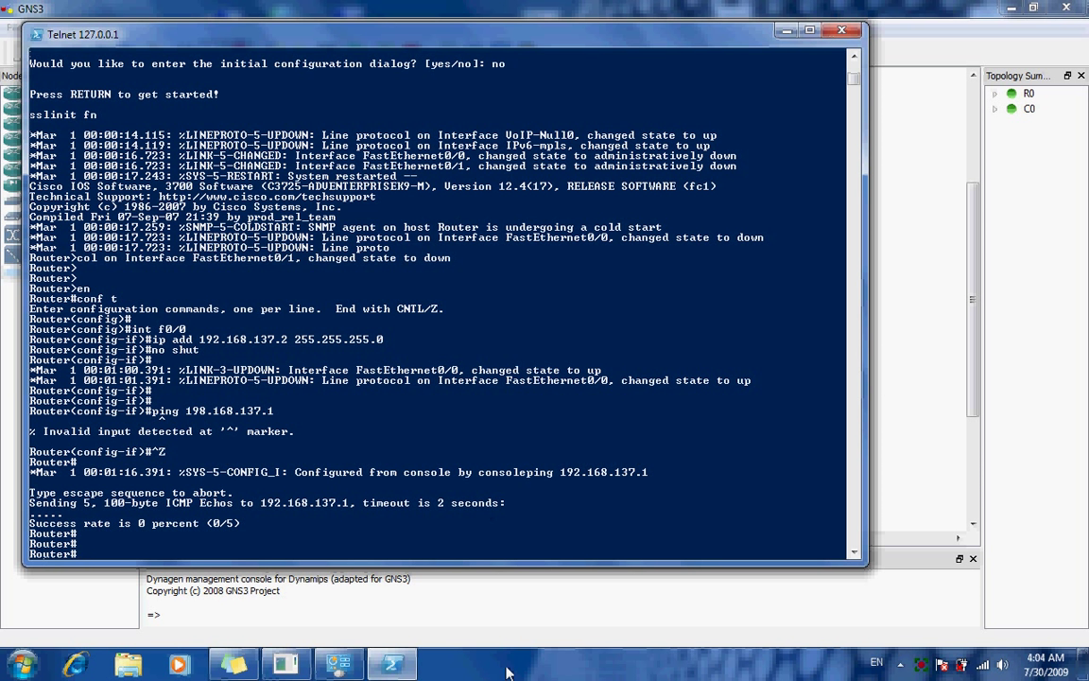
- Switch to Network Connections, set the Loopback adapter's IPv4 default gateway to 192.168.137.2, and choose Home network as the network location
{"action": "left_click", "coordinate": [342, 665]}
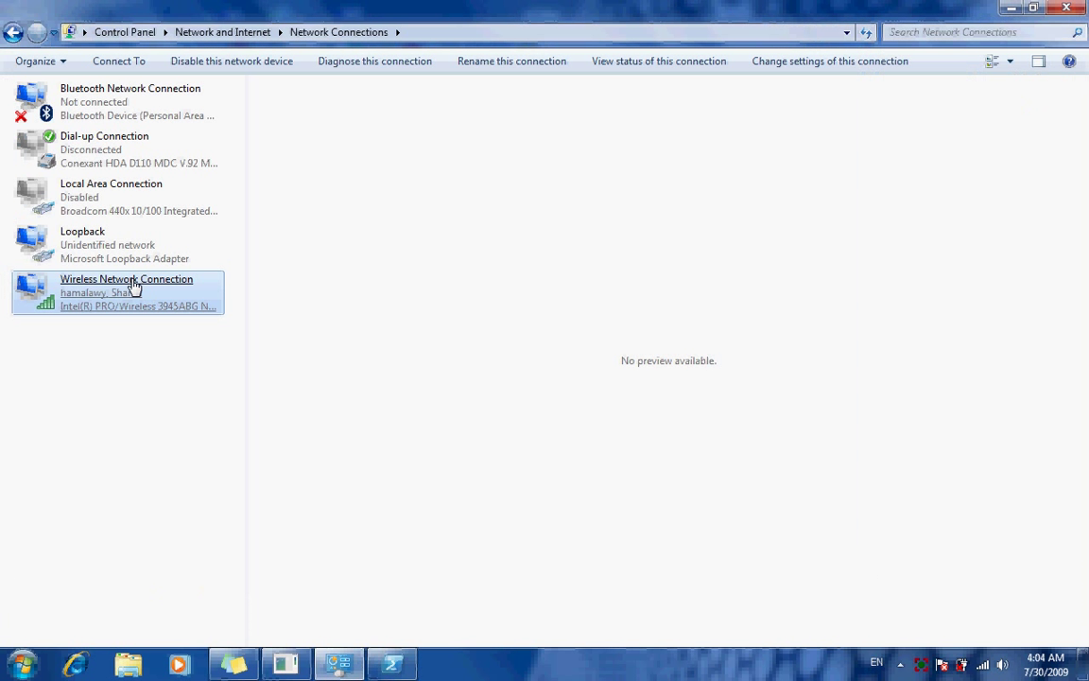
{"action": "right_click", "coordinate": [96, 242]}
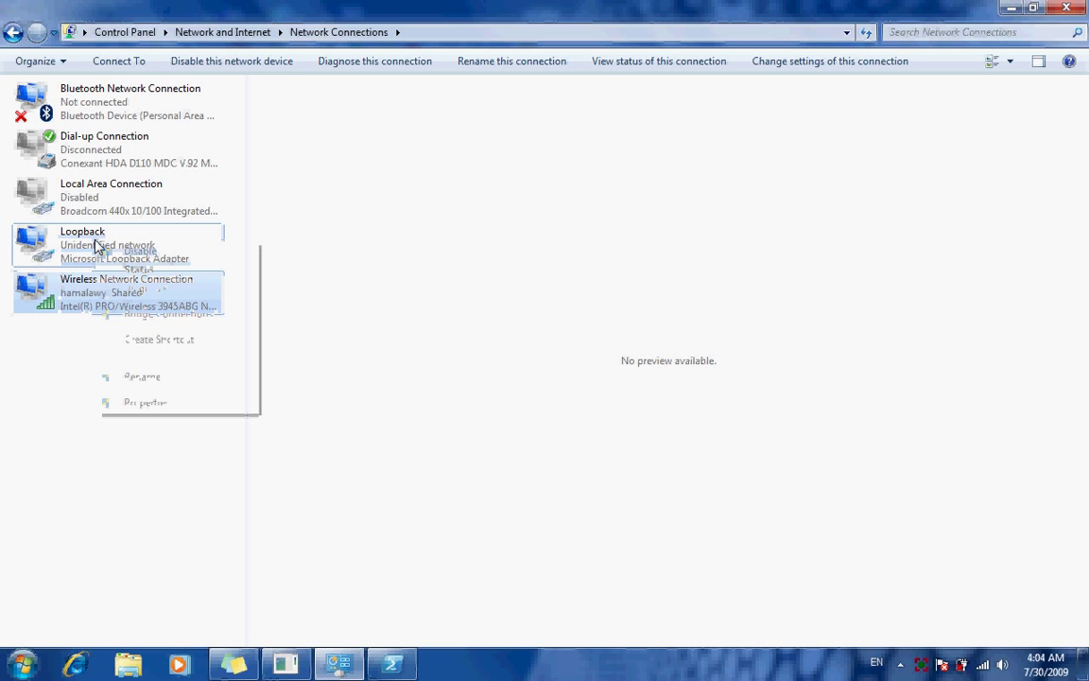
{"action": "left_click", "coordinate": [171, 405]}
{"action": "left_click", "coordinate": [189, 270]}
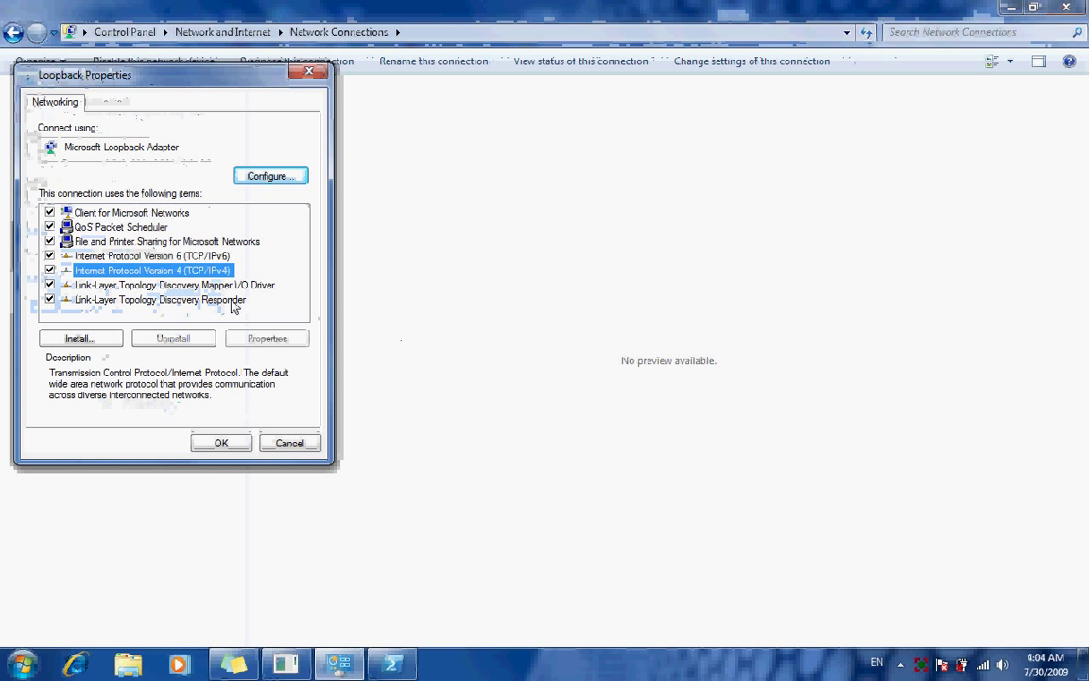
{"action": "left_click", "coordinate": [255, 337]}
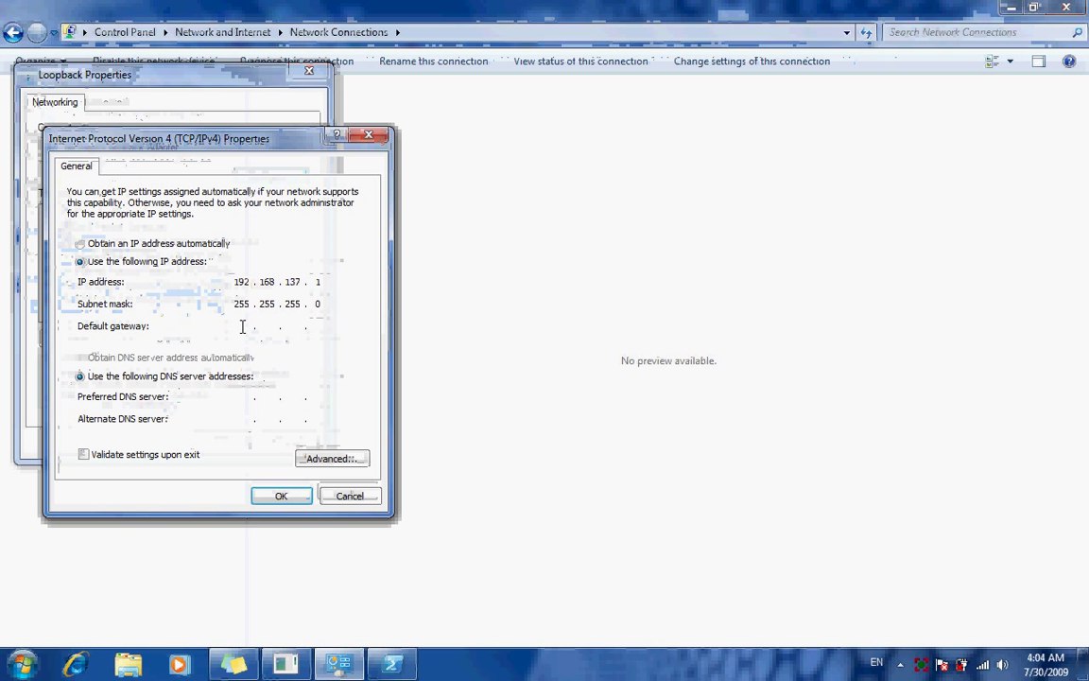
{"action": "left_click", "coordinate": [242, 326]}
{"action": "type", "text": "192 . 168 . 137 . 2"}
{"action": "key", "text": "Return"}
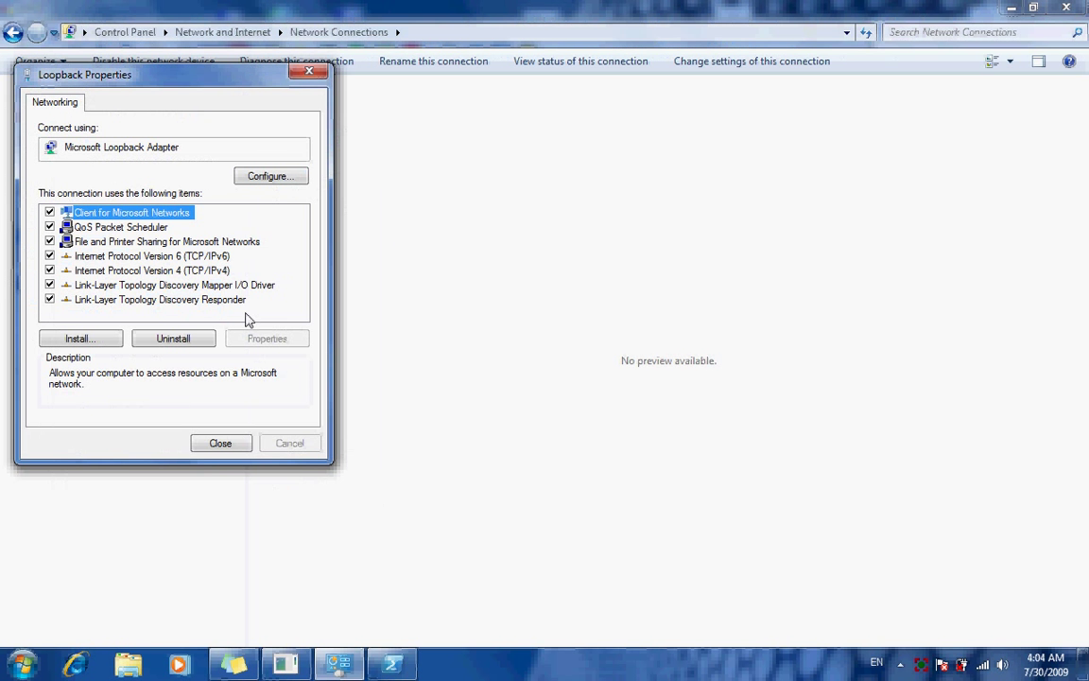
{"action": "left_click", "coordinate": [200, 444]}
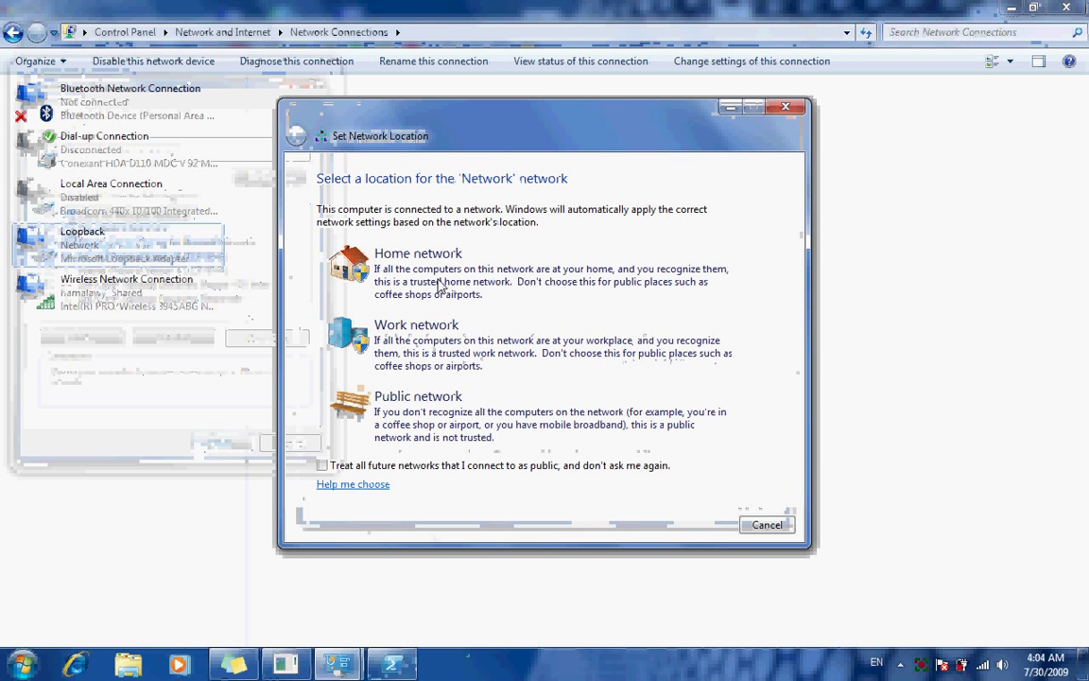
{"action": "left_click", "coordinate": [434, 274]}
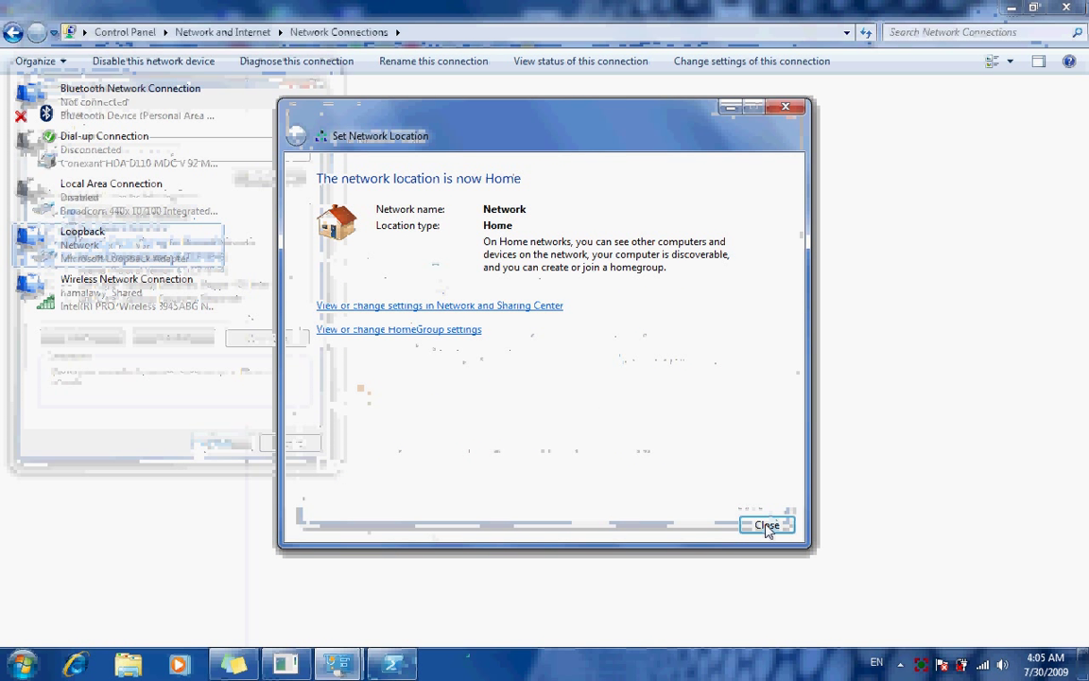
{"action": "left_click", "coordinate": [768, 526]}
- Switch back to the router's Telnet console and repeat the ping to 192.168.137.1
{"action": "left_click", "coordinate": [390, 664]}
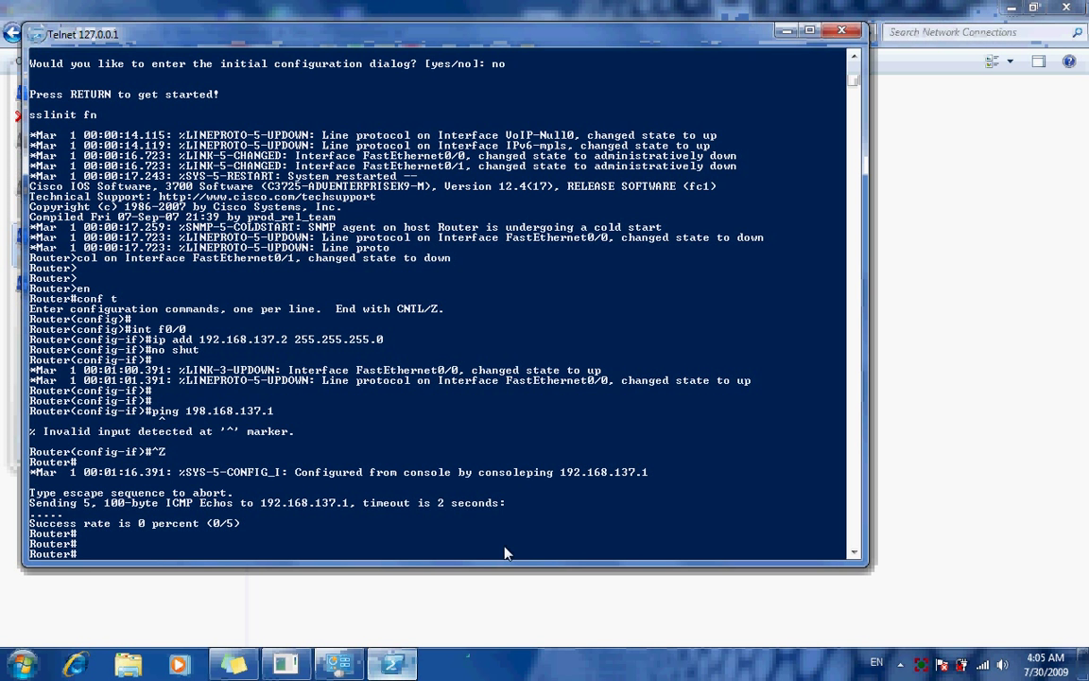
{"action": "key", "text": "Return"}
{"action": "key", "text": "Return"}
{"action": "type", "text": "ping"}
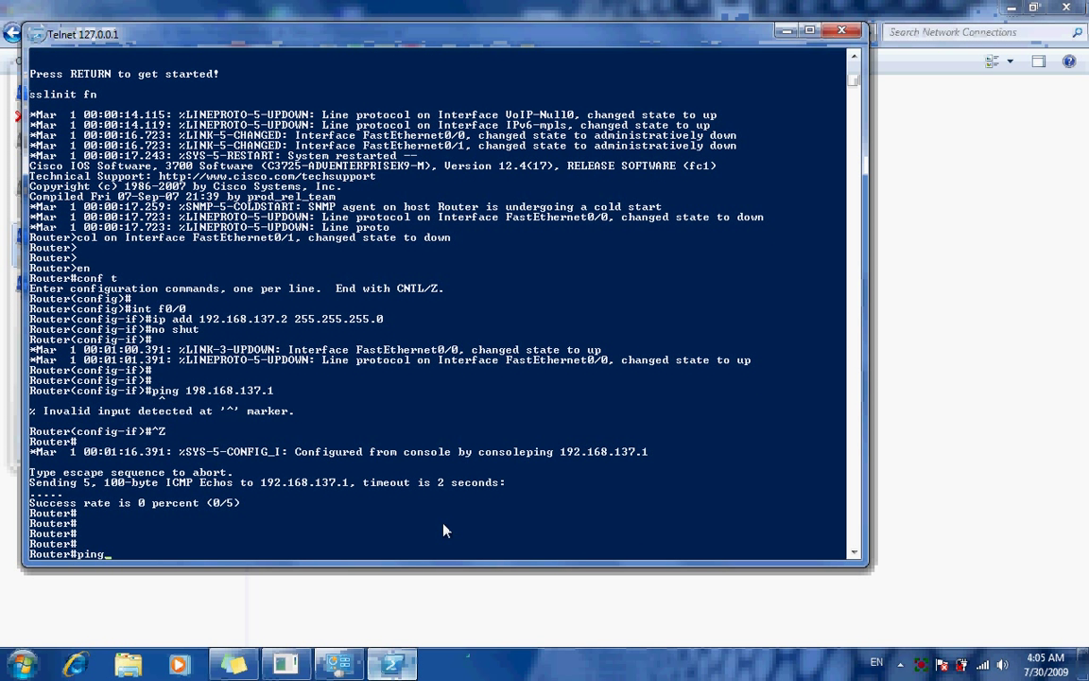
{"action": "type", "text": " 192.168.137.1"}
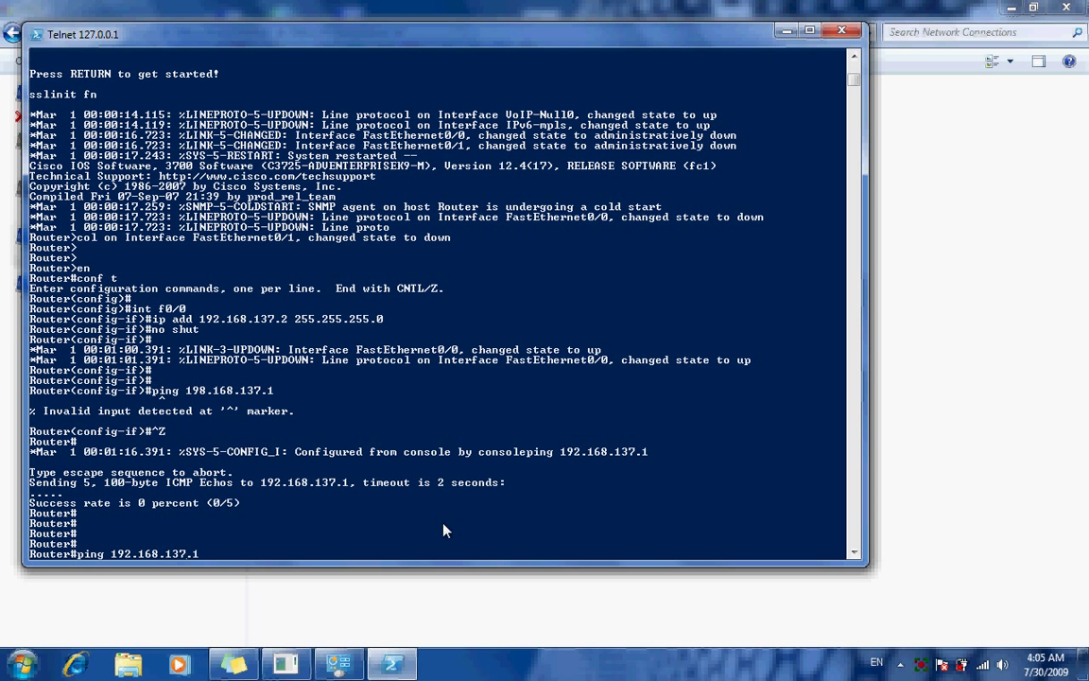
{"action": "key", "text": "Return"}
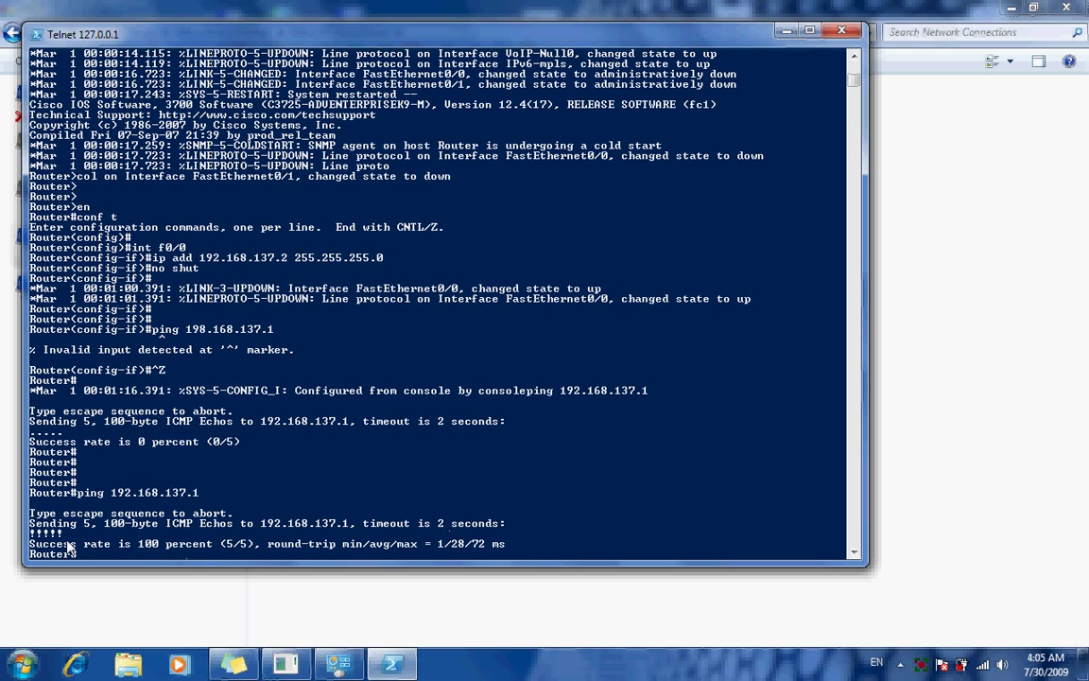
{"action": "left_click_drag", "start_coordinate": [29, 530], "coordinate": [65, 535]}
{"action": "left_click", "coordinate": [111, 556]}
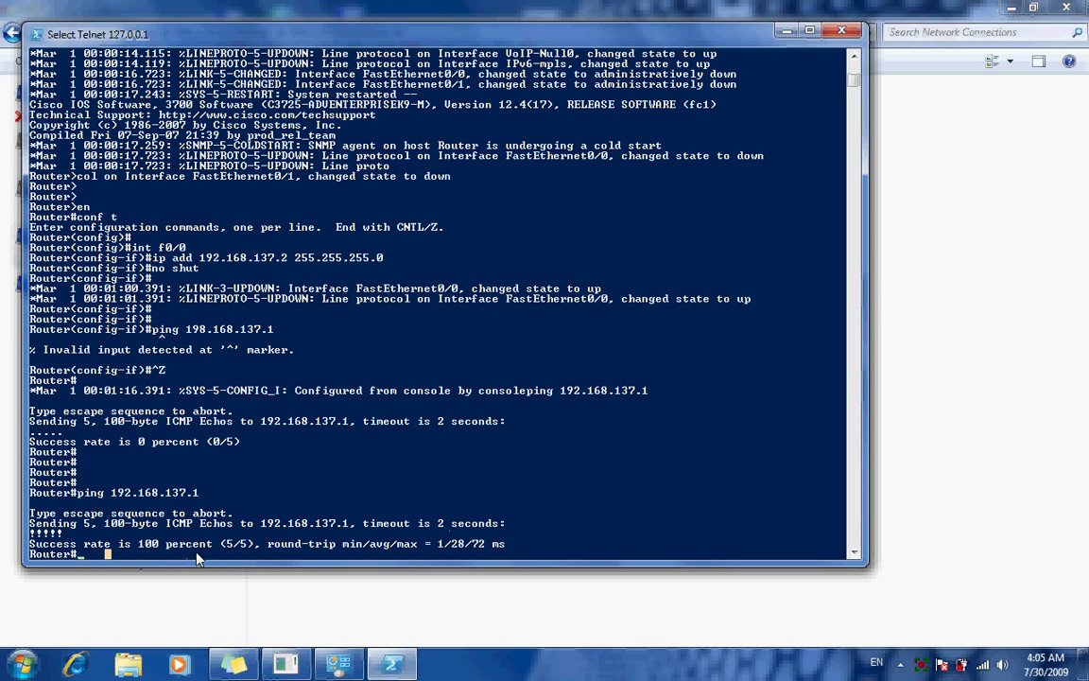
{"action": "key", "text": "Return"}
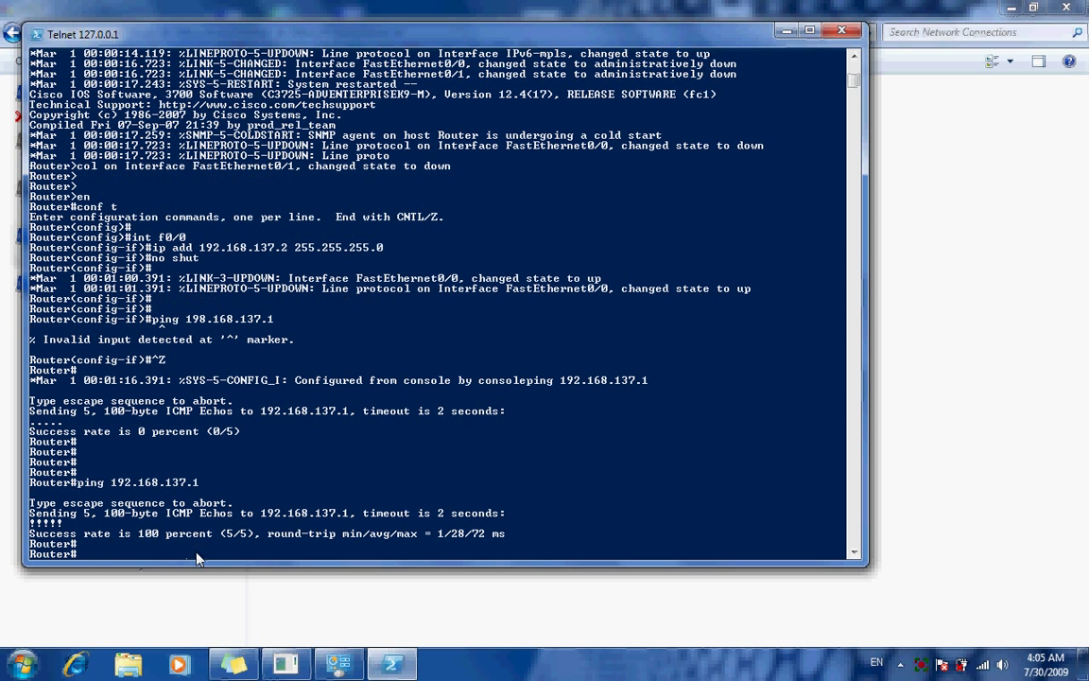
- Test the router's internet reachability by pinging the external address 4.2.2.2
{"action": "type", "text": "ping 4.2.2.2"}
{"action": "key", "text": "Return"}
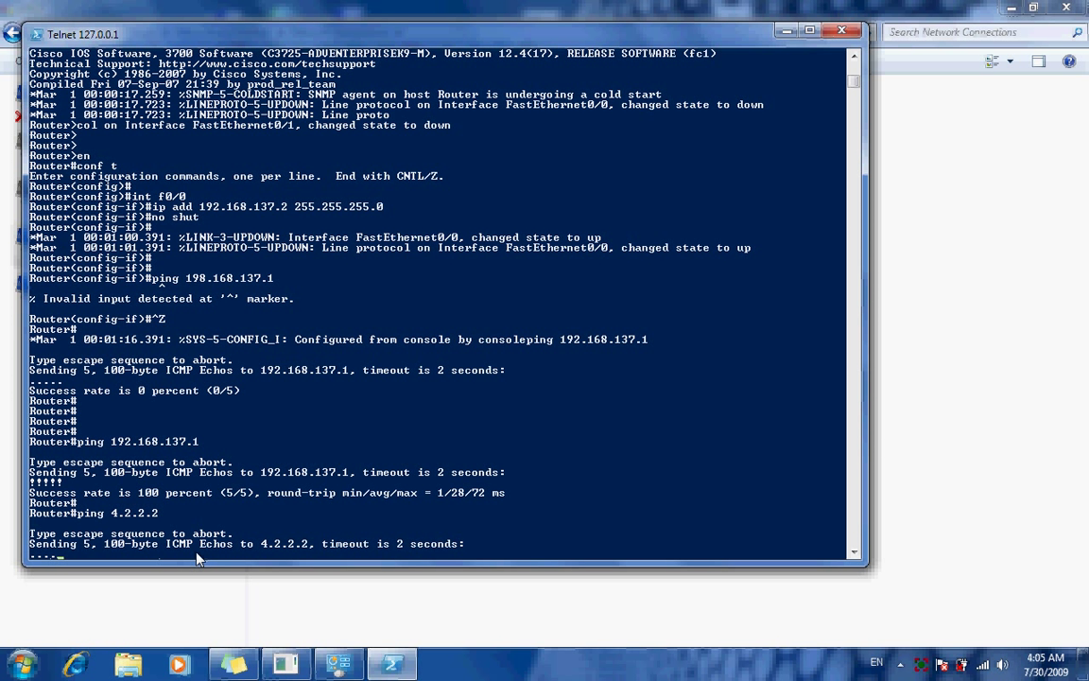
{"action": "key", "text": "Return"}
{"action": "key", "text": "Return"}
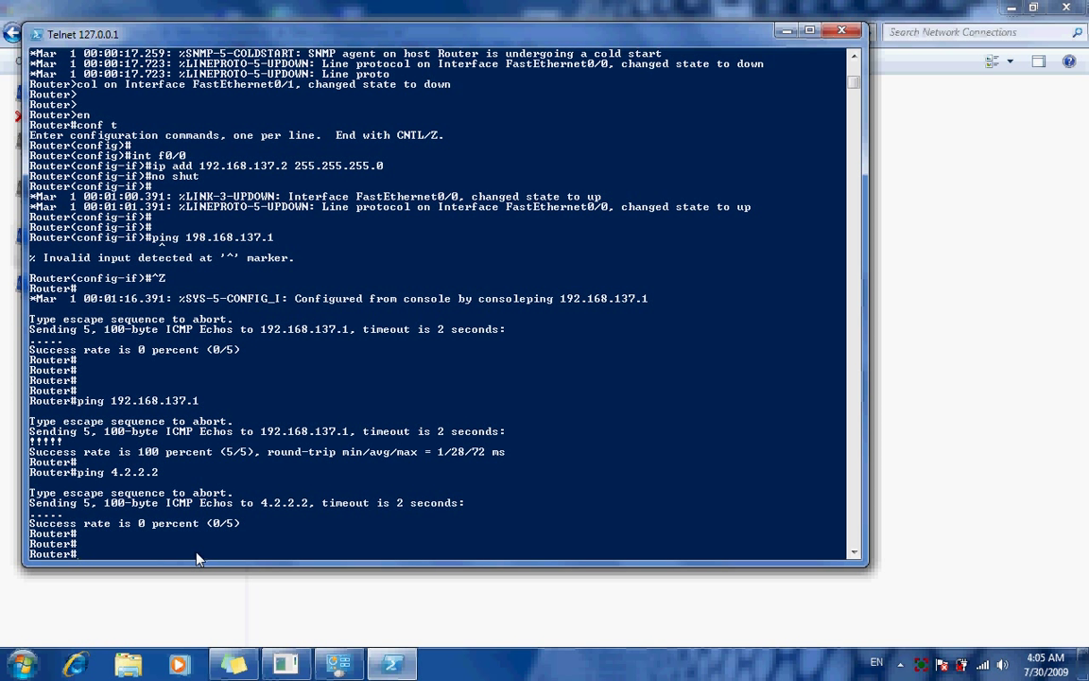
- Add a default route with ip route 0.0.0.0 0.0.0.0 192.168.137.1 in global configuration mode, and return to privileged mode
{"action": "type", "text": "ip"}
{"action": "key", "text": "BackSpace"}
{"action": "key", "text": "BackSpace"}
{"action": "type", "text": "conf t"}
{"action": "key", "text": "Return"}
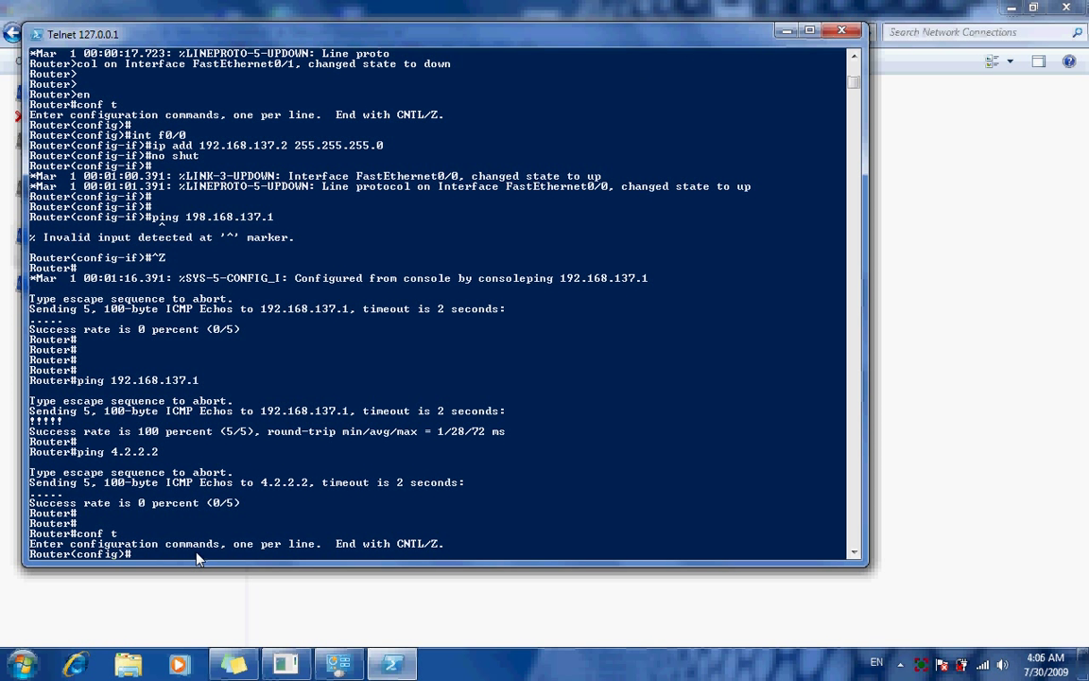
{"action": "type", "text": "ip route 0.0.0.0 0.0.0.0"}
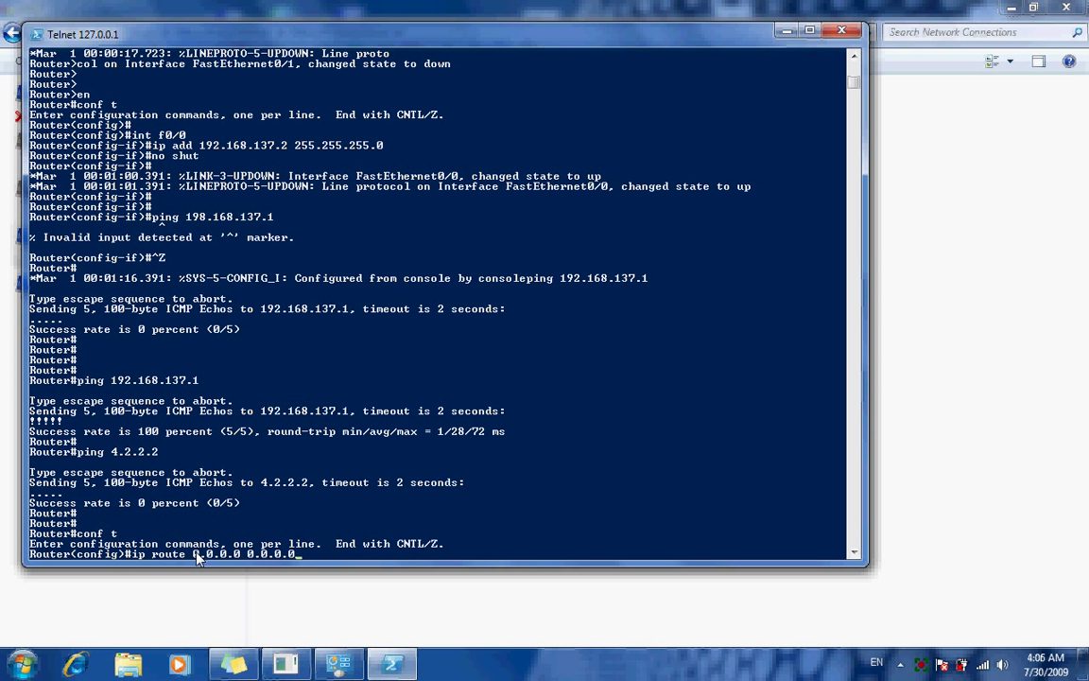
{"action": "type", "text": " 192.168.137.1"}
{"action": "key", "text": "Return"}
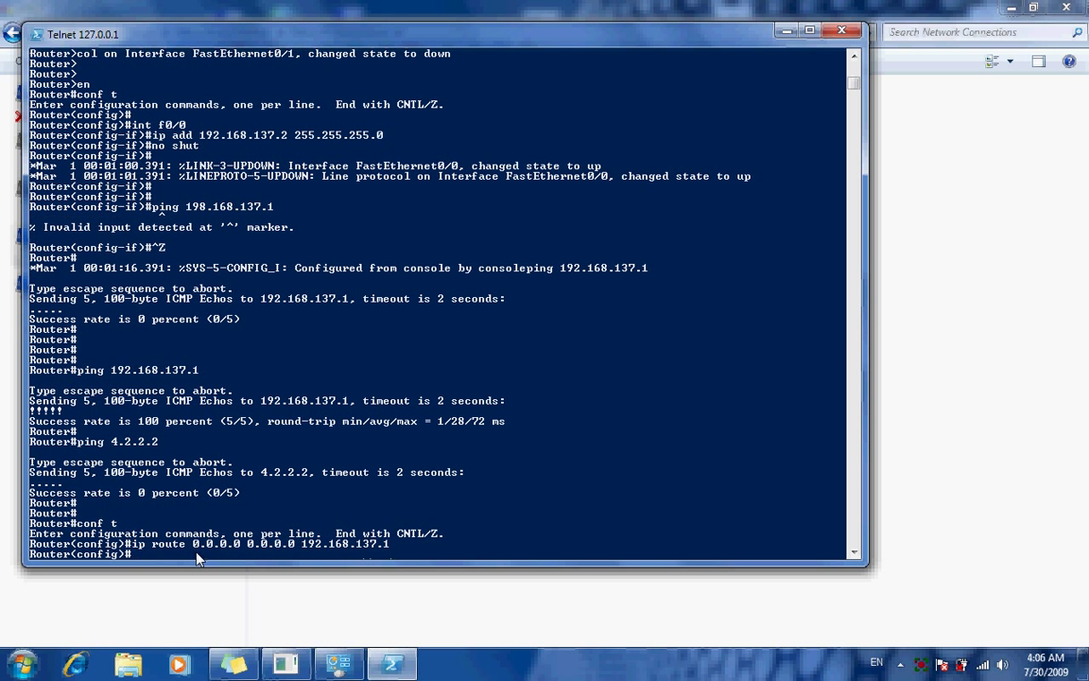
{"action": "key", "text": "ctrl+z"}
- Ping 4.2.2.2 again from the router to test the new default route
{"action": "type", "text": "pi"}
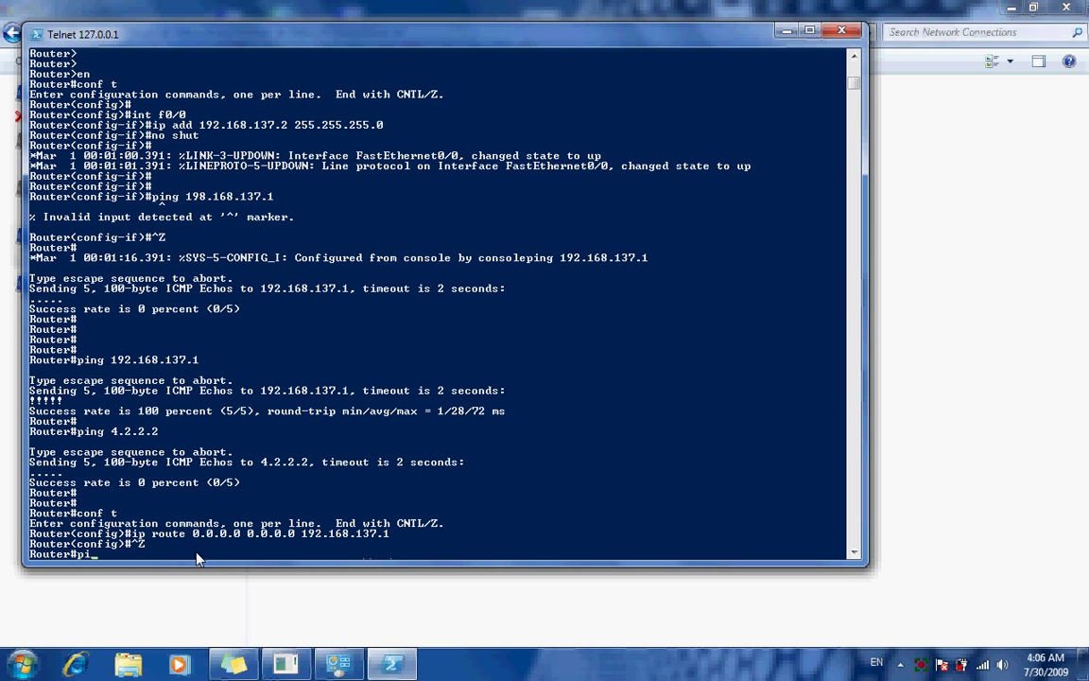
{"action": "type", "text": "ng 4.2.2.2"}
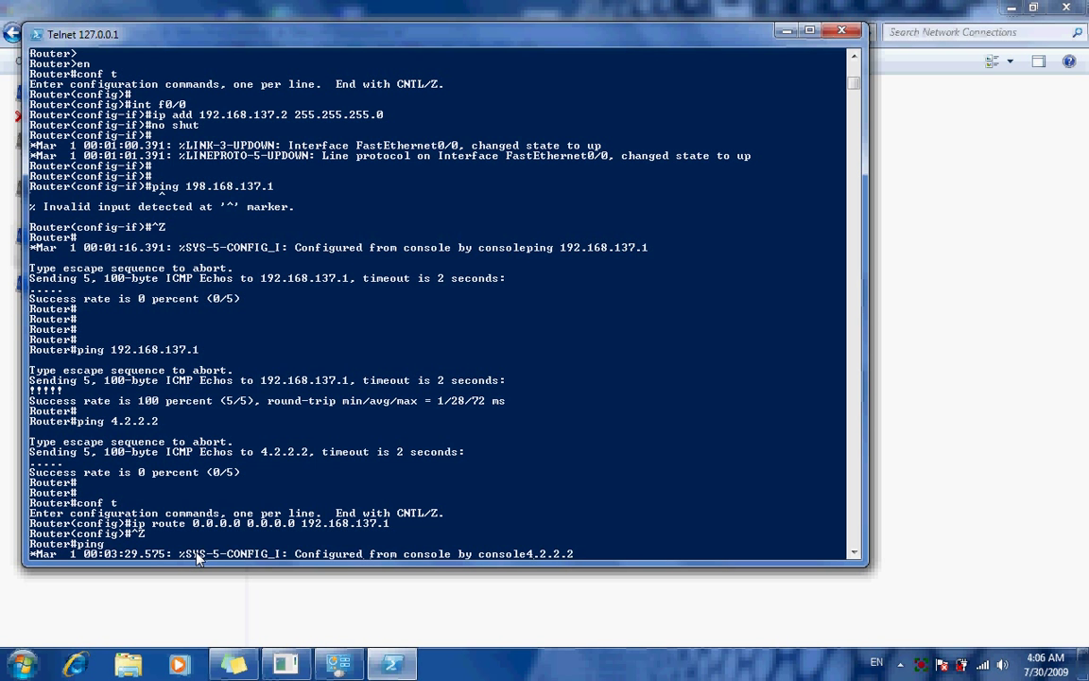
{"action": "key", "text": "Return"}
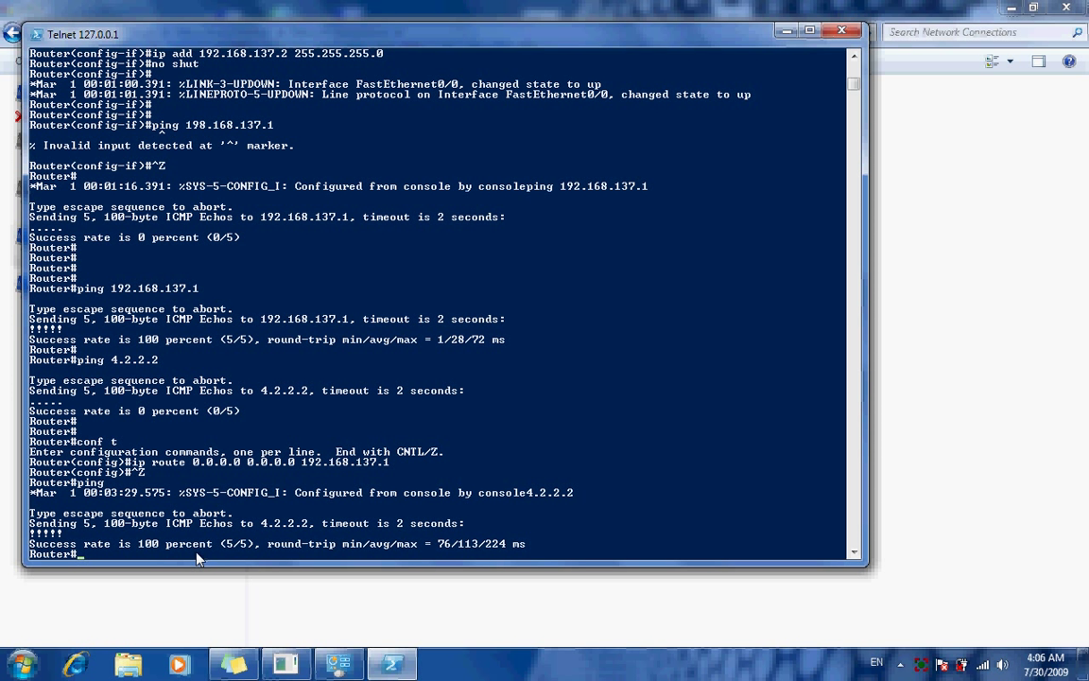
{"action": "type", "text": "ping www.goog.com"}
{"action": "key", "text": "Return"}
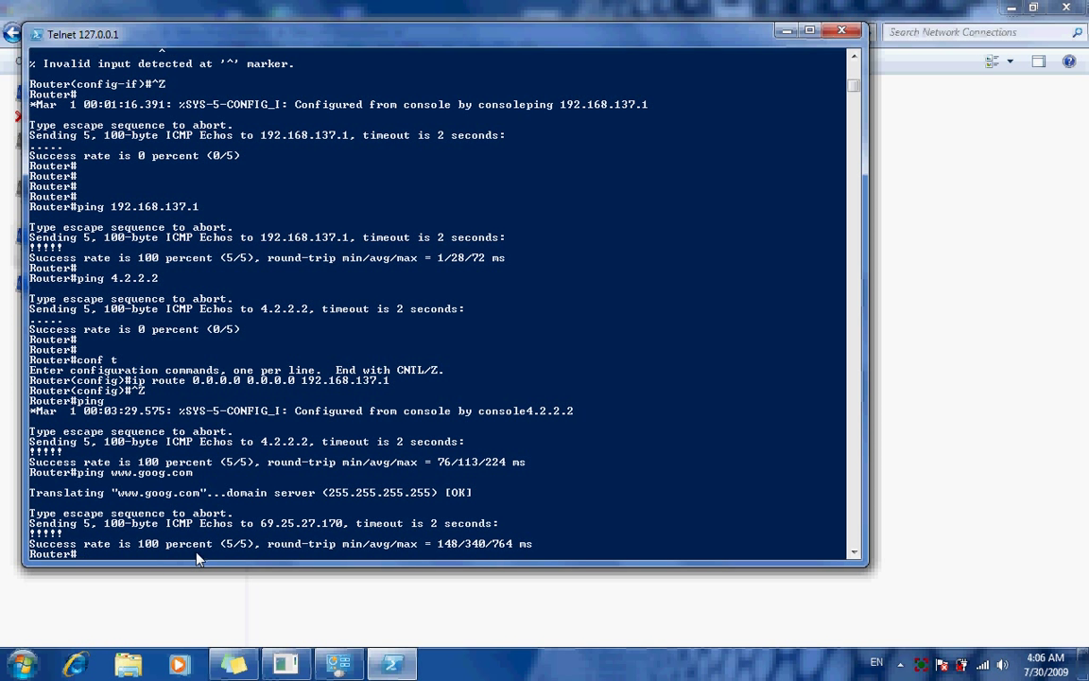
{"action": "key", "text": "Up"}
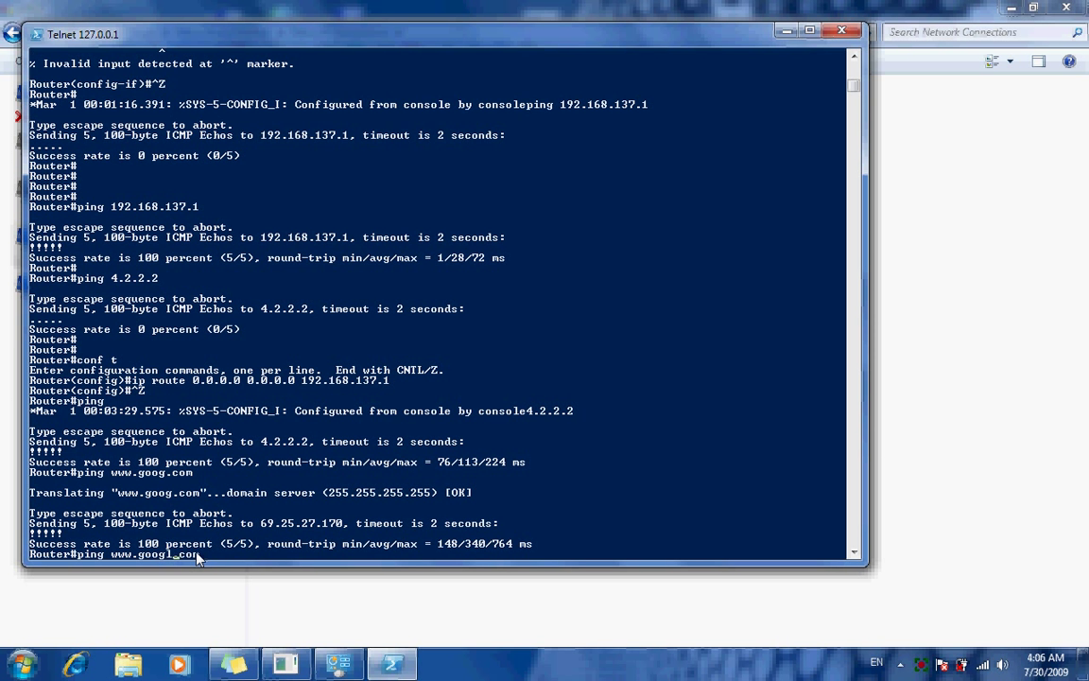
{"action": "key", "text": "Return"}
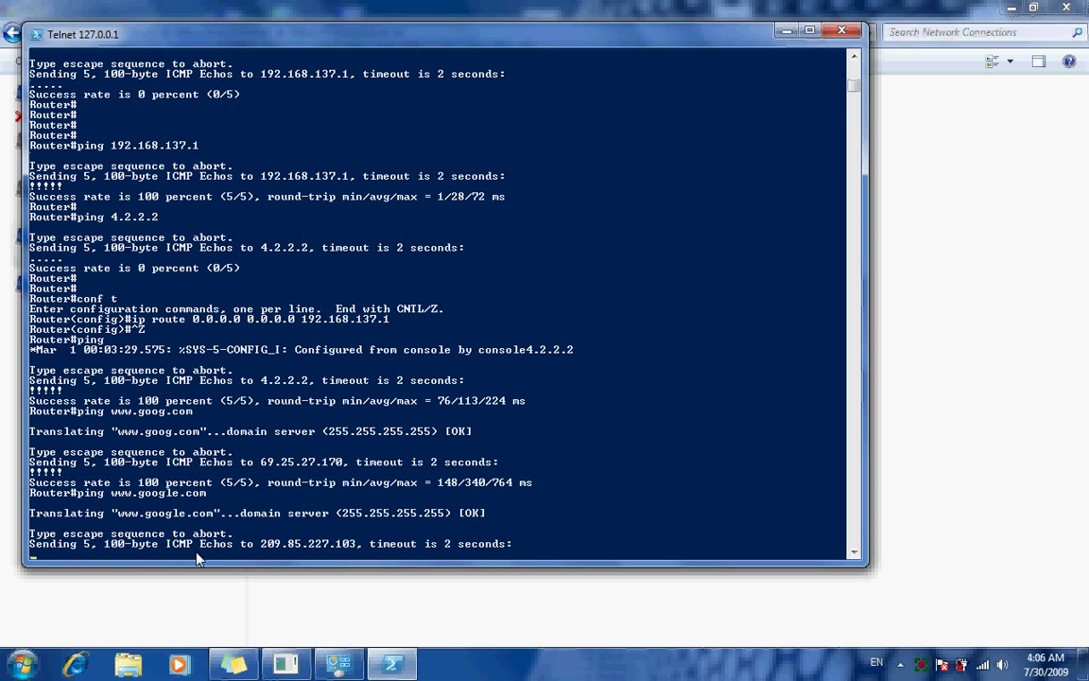